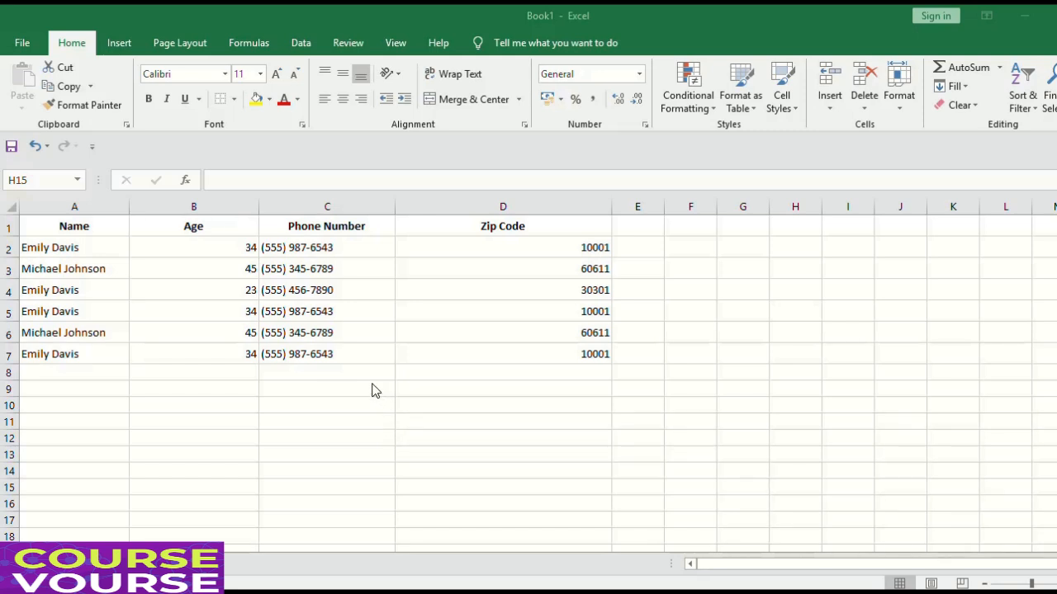
Apply All Borders to the data table in A1:D7
click(41, 225)
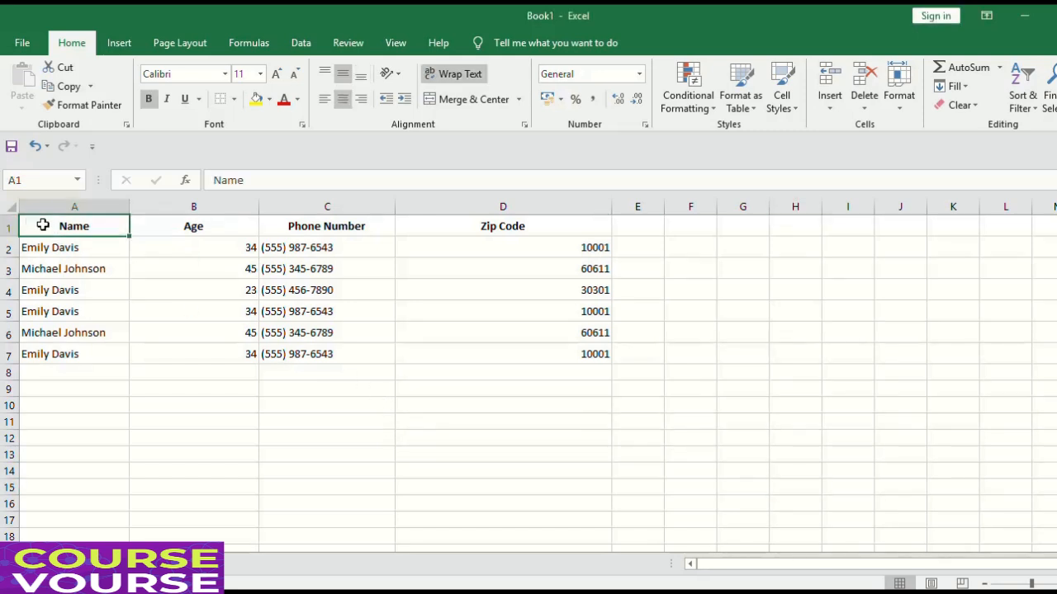
drag(49, 225, 500, 357)
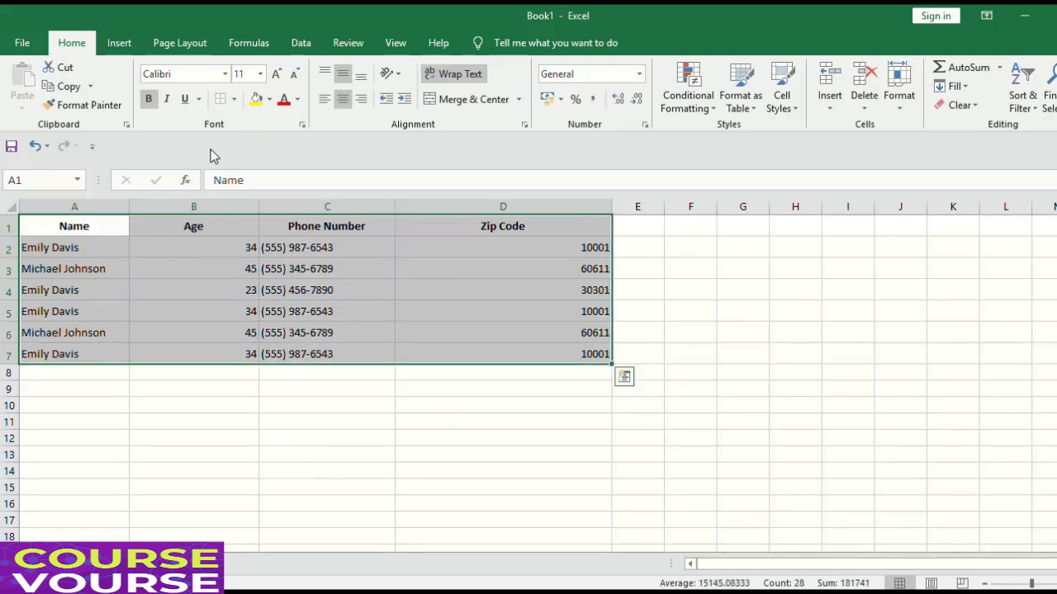
click(235, 100)
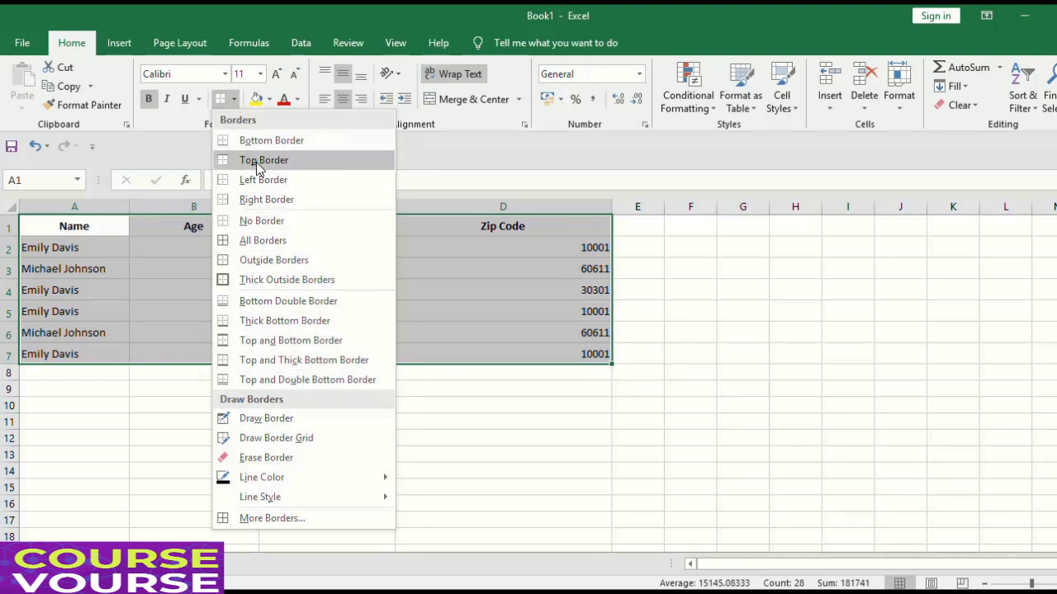
click(279, 240)
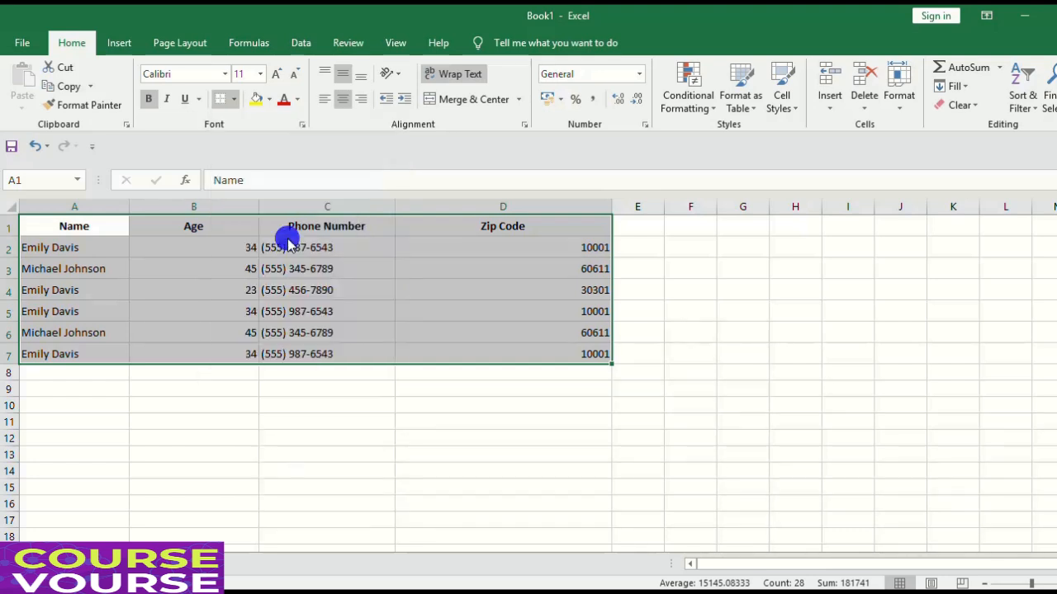
Clear the borders of A1:D7 and apply Outside Borders to the table instead
click(235, 99)
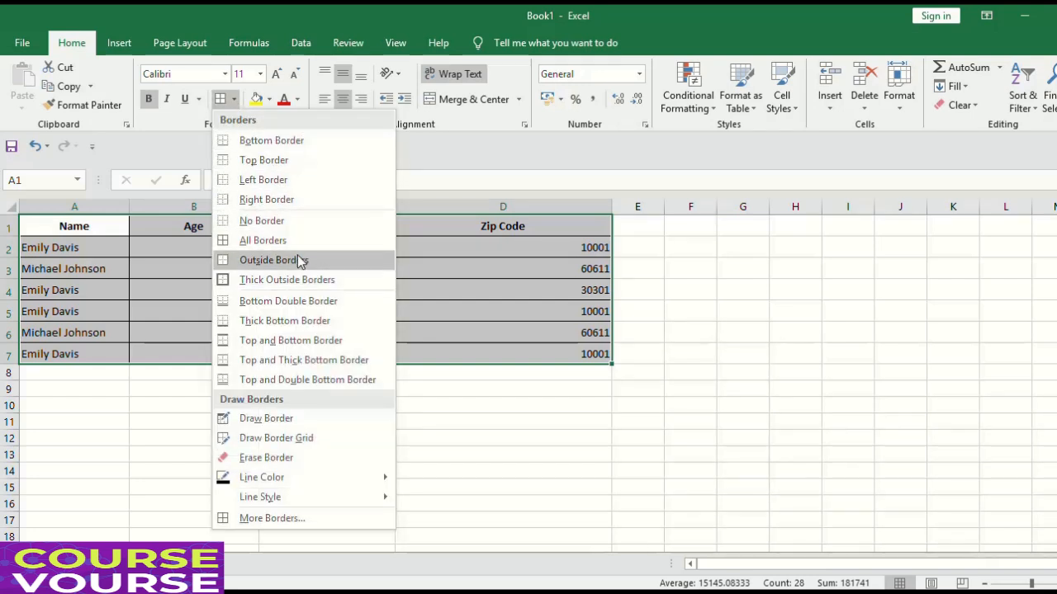
click(272, 220)
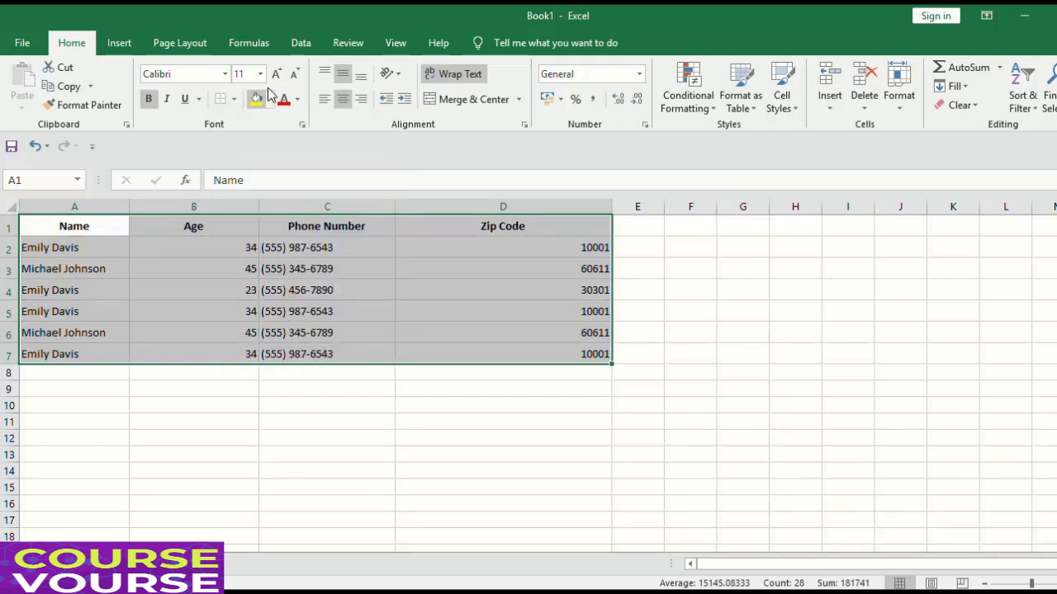
click(237, 99)
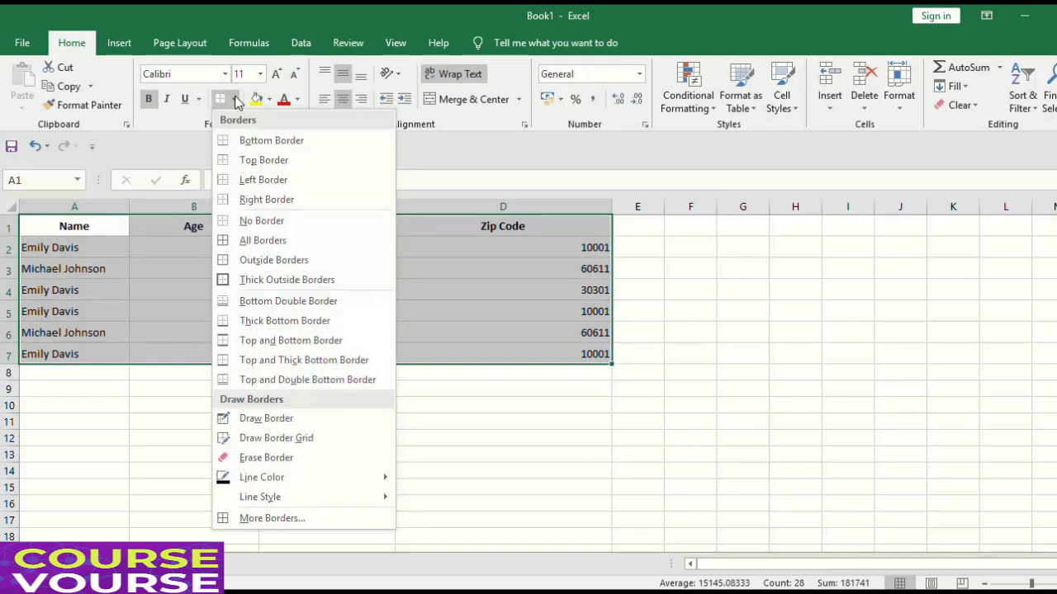
click(273, 259)
click(848, 311)
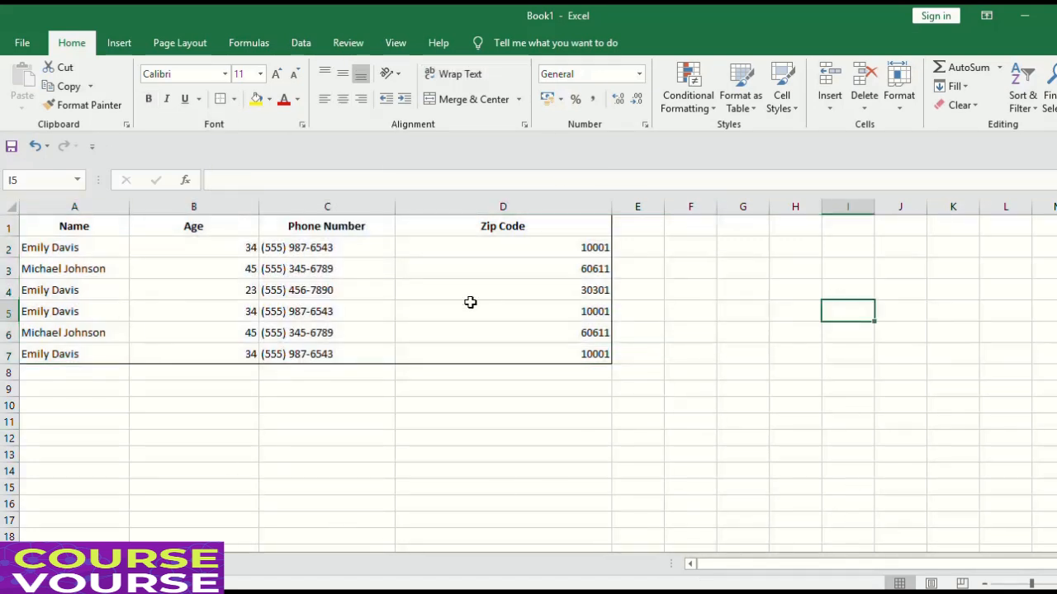
Put All Borders back on every cell of A1:D7
drag(61, 225, 510, 353)
click(234, 99)
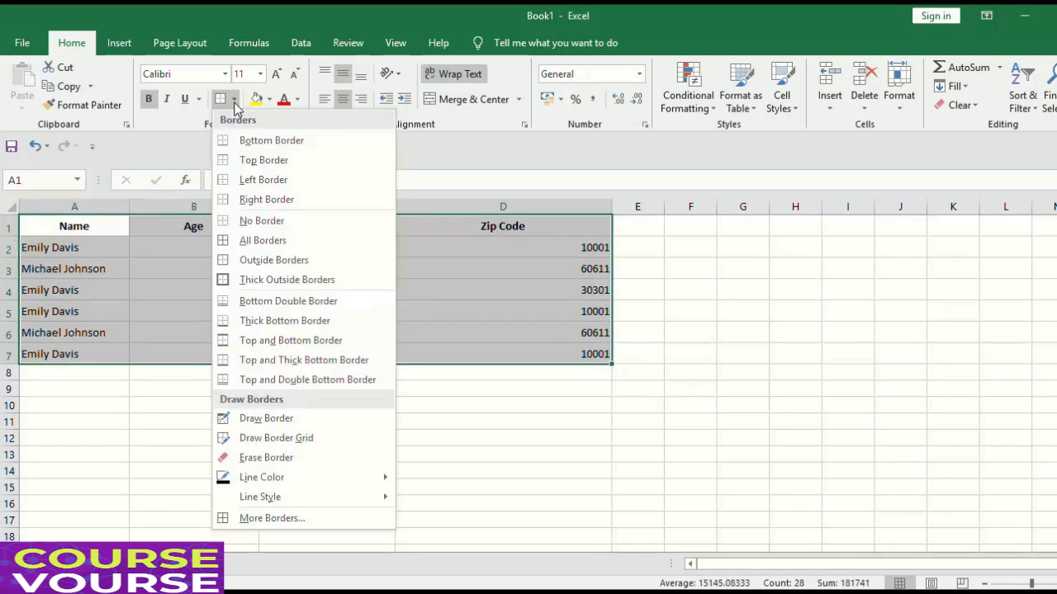
click(258, 241)
click(898, 372)
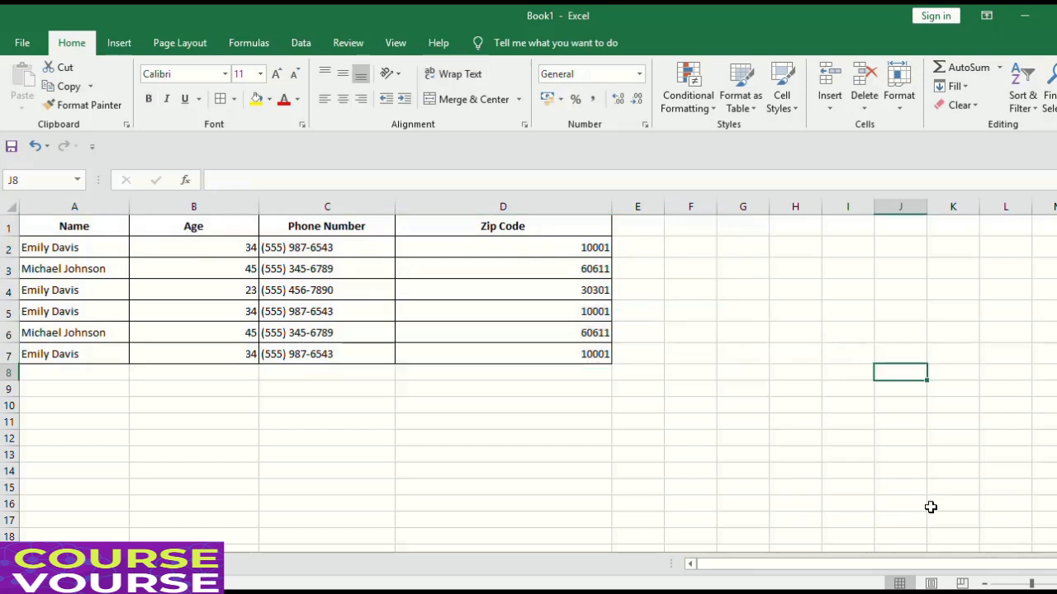
Remove every border from the table range A1:D7
drag(40, 227, 588, 351)
click(234, 99)
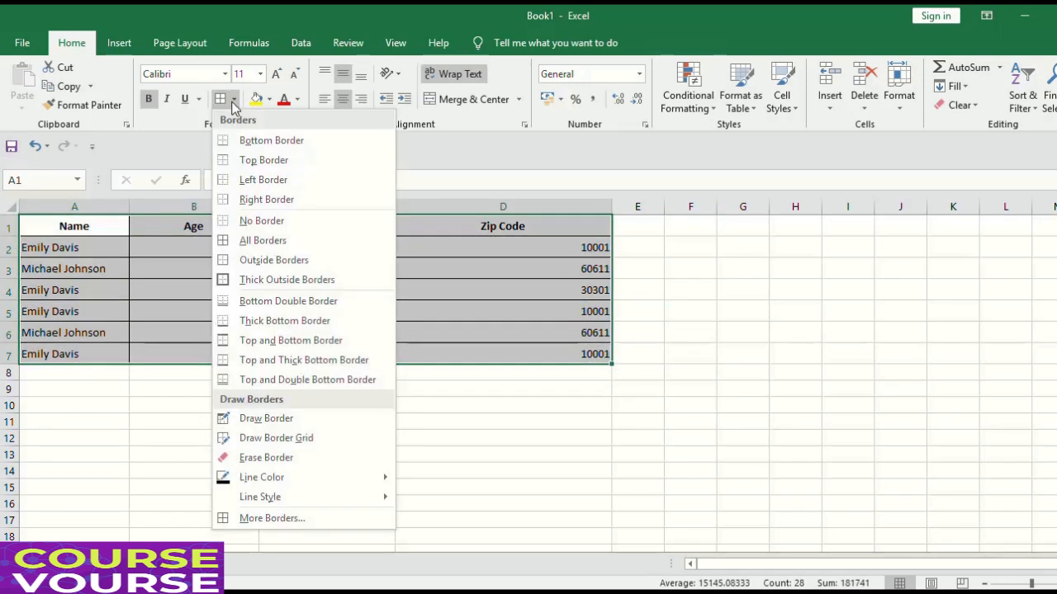
click(251, 238)
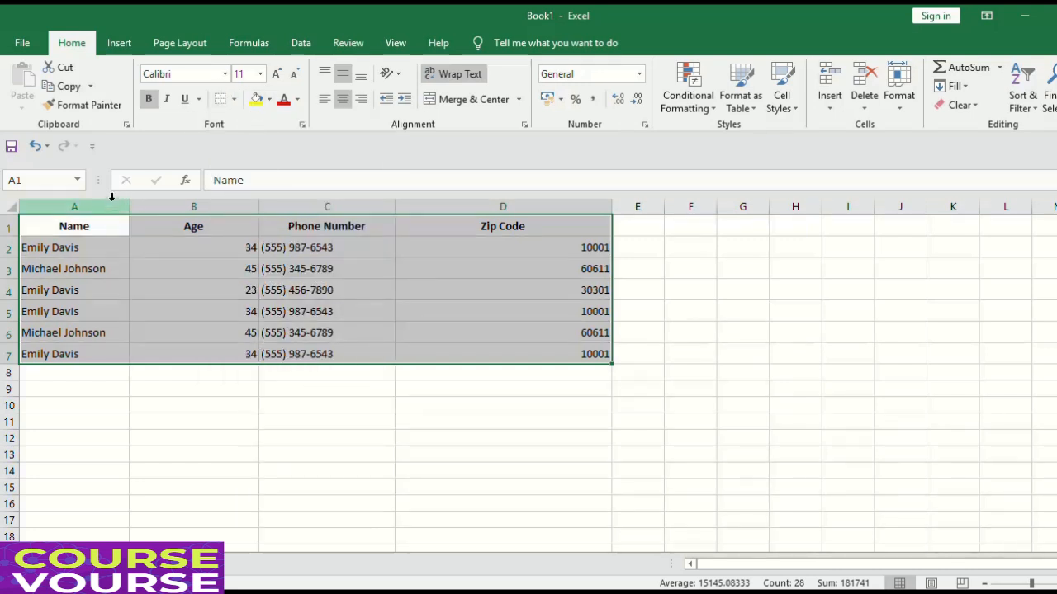
click(263, 470)
With Draw Border, outline A2:D3, A5:B5 and the whole table A1:D7
drag(36, 224, 545, 351)
click(233, 99)
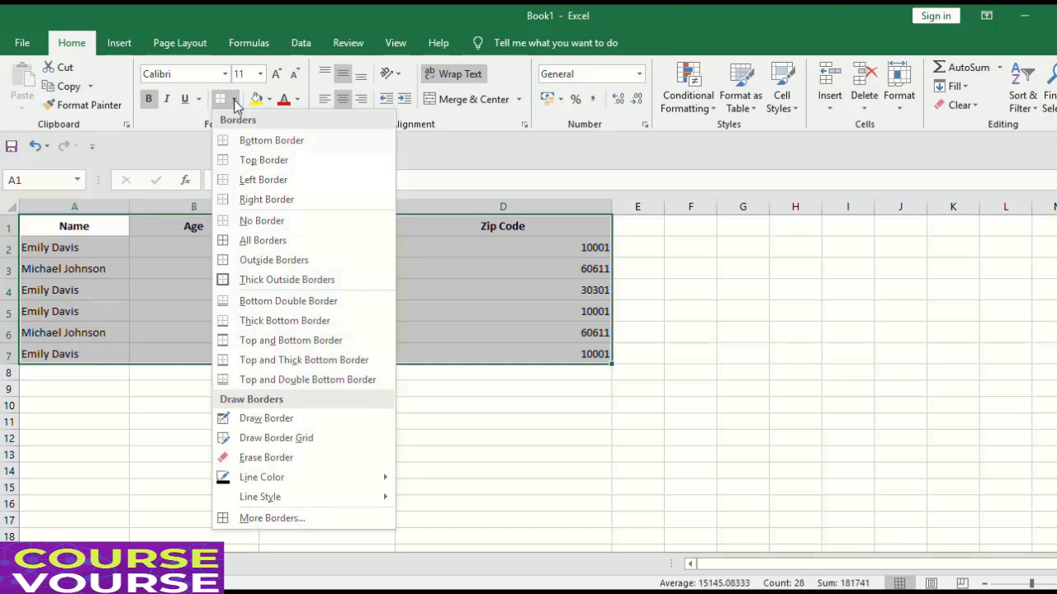
click(253, 419)
click(89, 238)
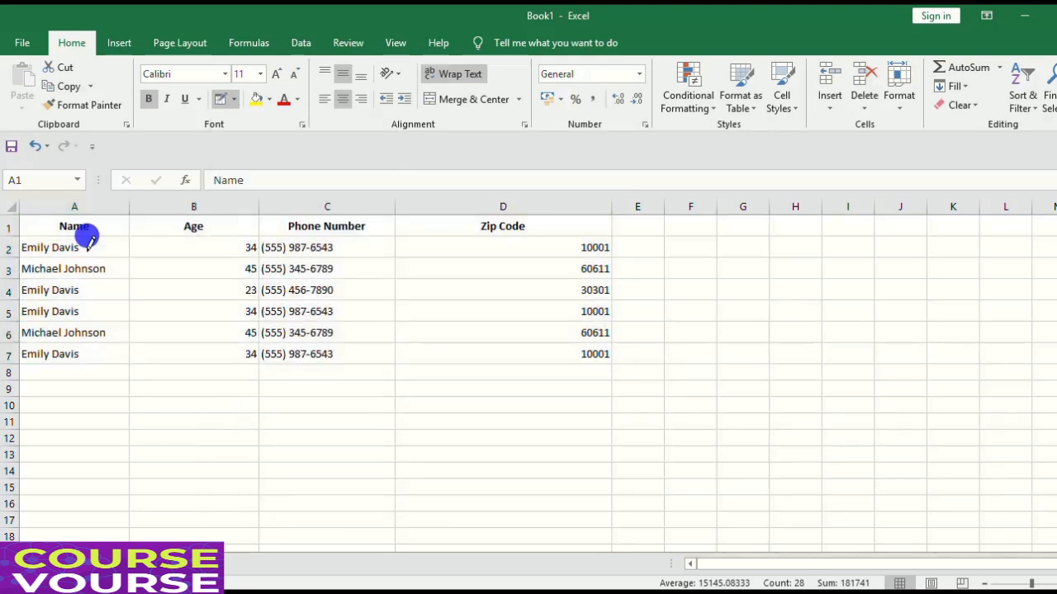
drag(88, 237, 446, 246)
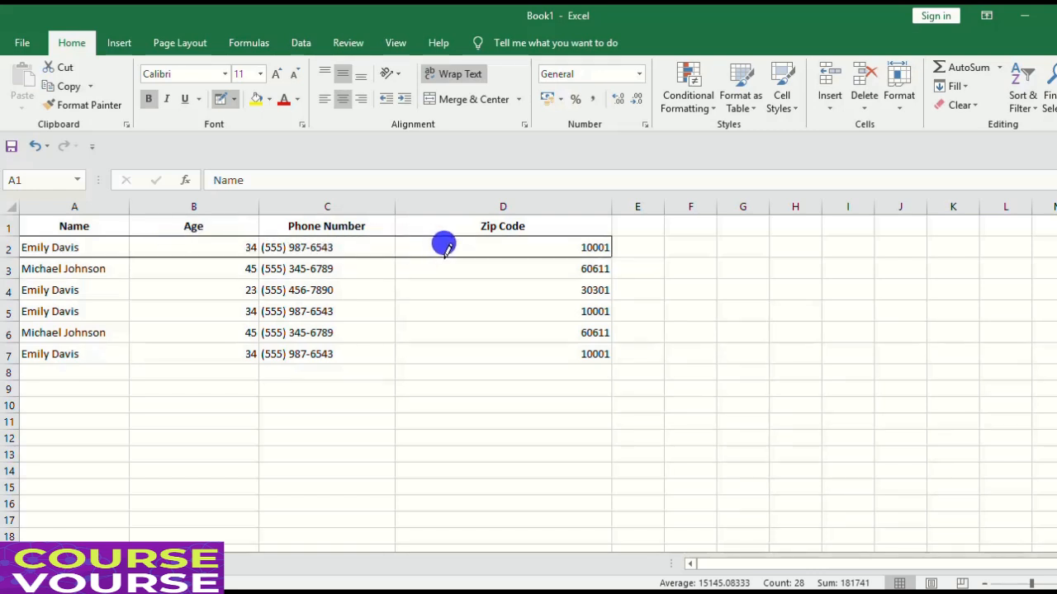
drag(446, 246, 452, 268)
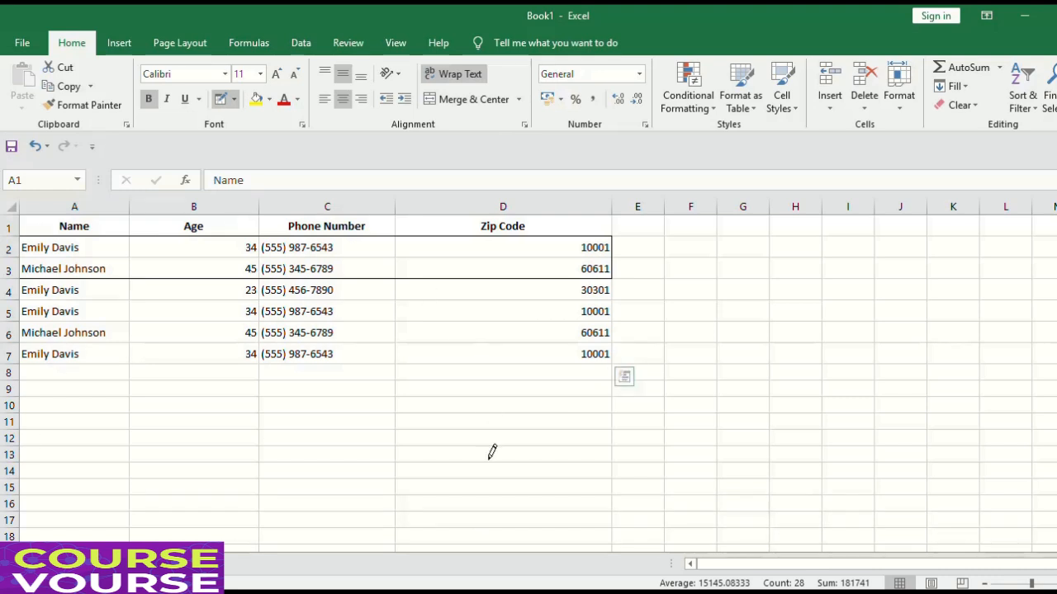
drag(24, 299, 231, 315)
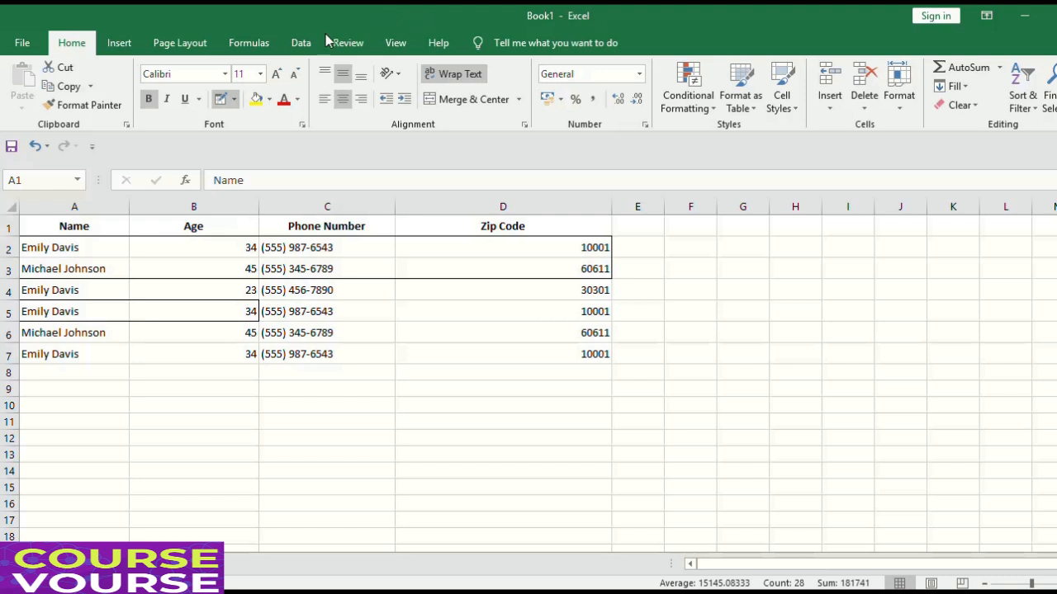
mouse_move(576, 339)
mouse_down()
mouse_move(297, 313)
mouse_move(44, 198)
mouse_up()
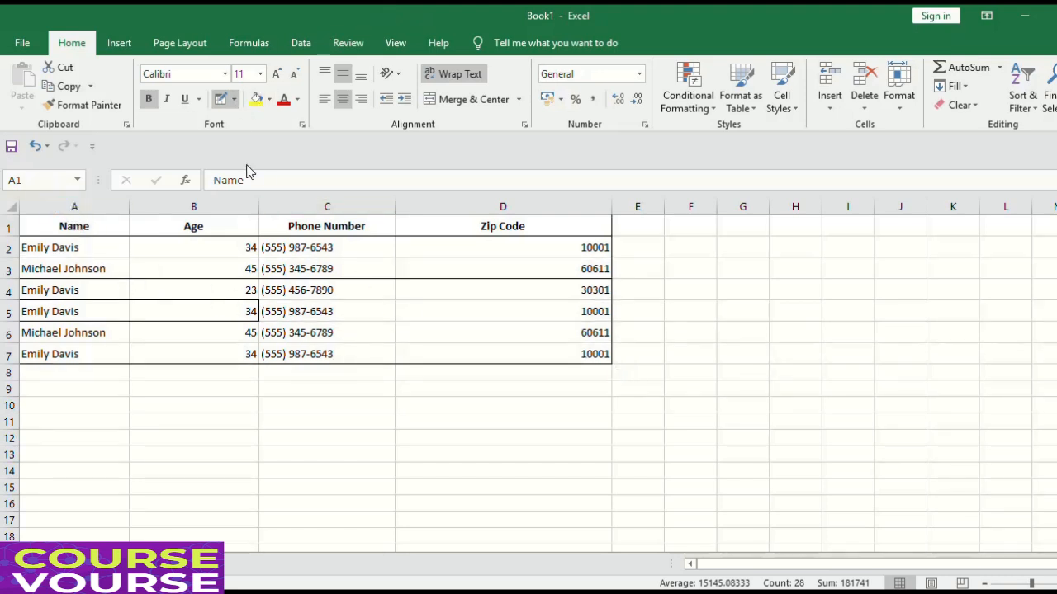
Erase all the hand-drawn borders from A1:D7 with Erase Border
click(235, 99)
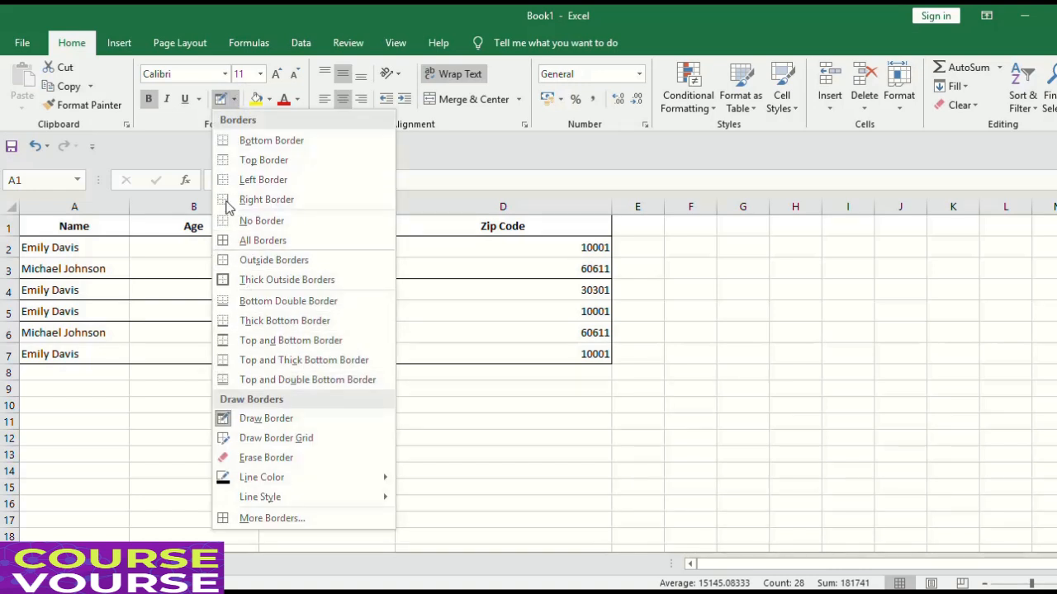
click(280, 457)
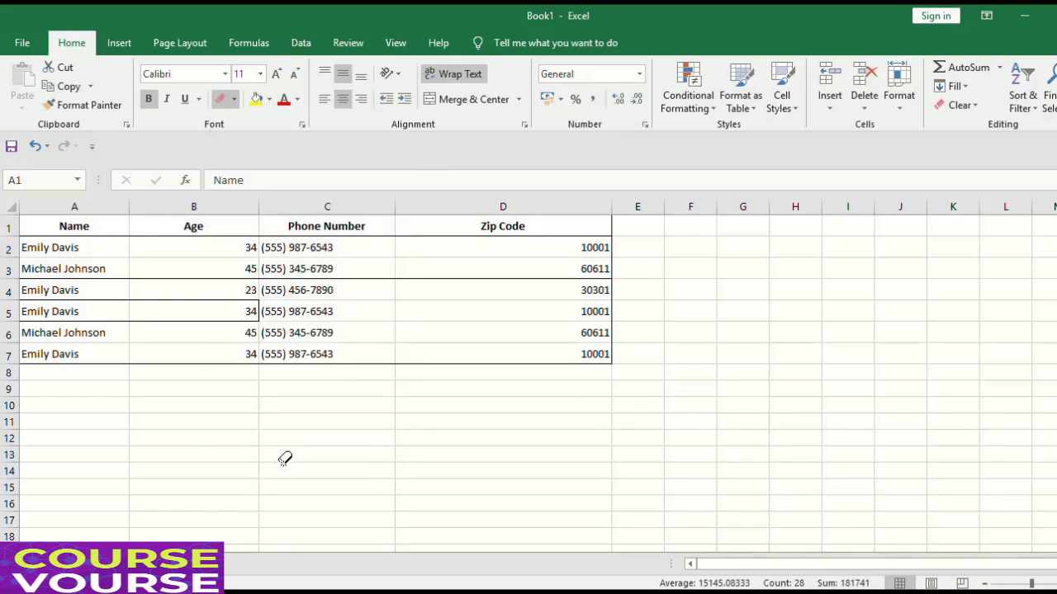
mouse_move(413, 334)
mouse_down()
mouse_move(286, 319)
mouse_move(30, 220)
mouse_move(11, 310)
mouse_move(27, 237)
mouse_up()
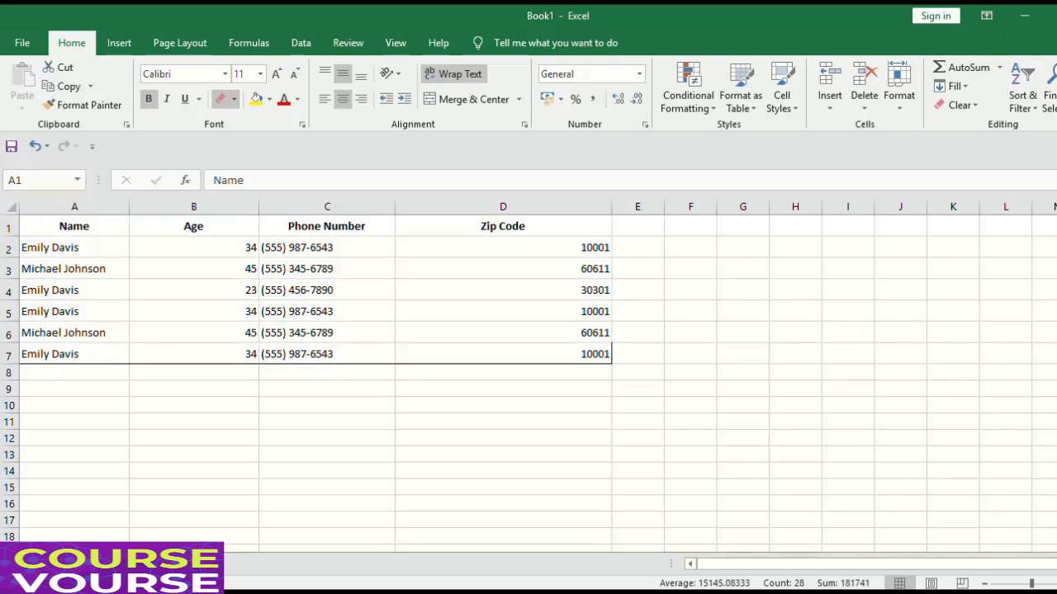
drag(295, 337, 7, 344)
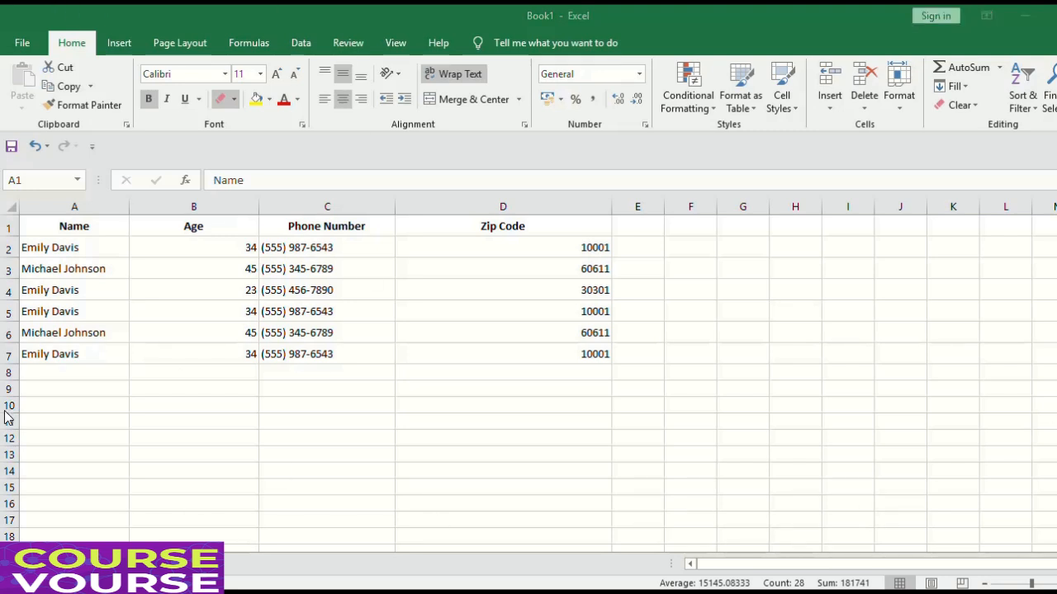
Set the border line color to red and draw outlines around A1:D7, A2:C4 and the rows below within the table
click(235, 99)
mouse_move(248, 481)
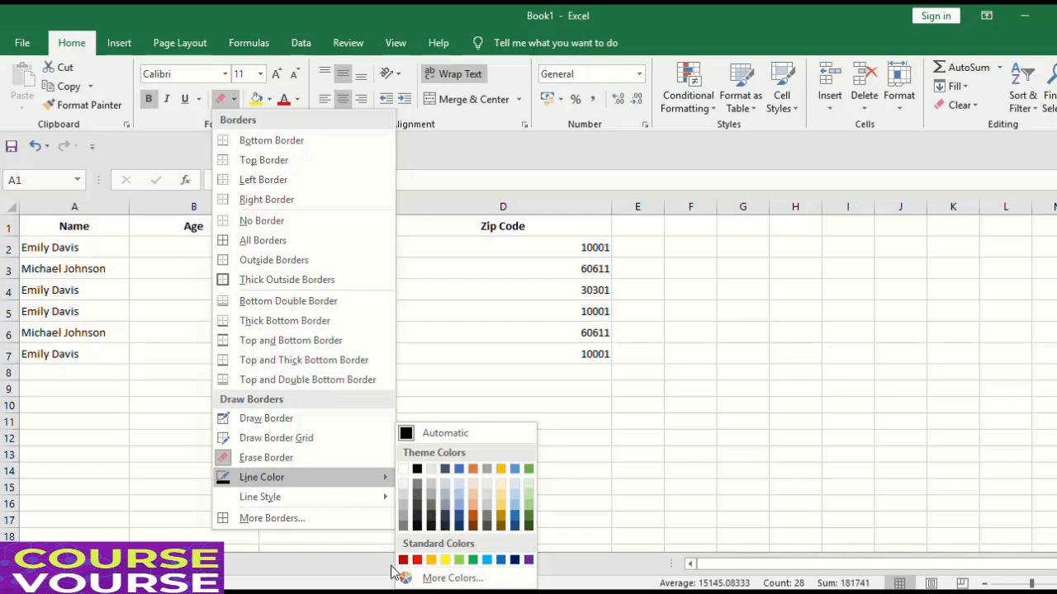
click(416, 560)
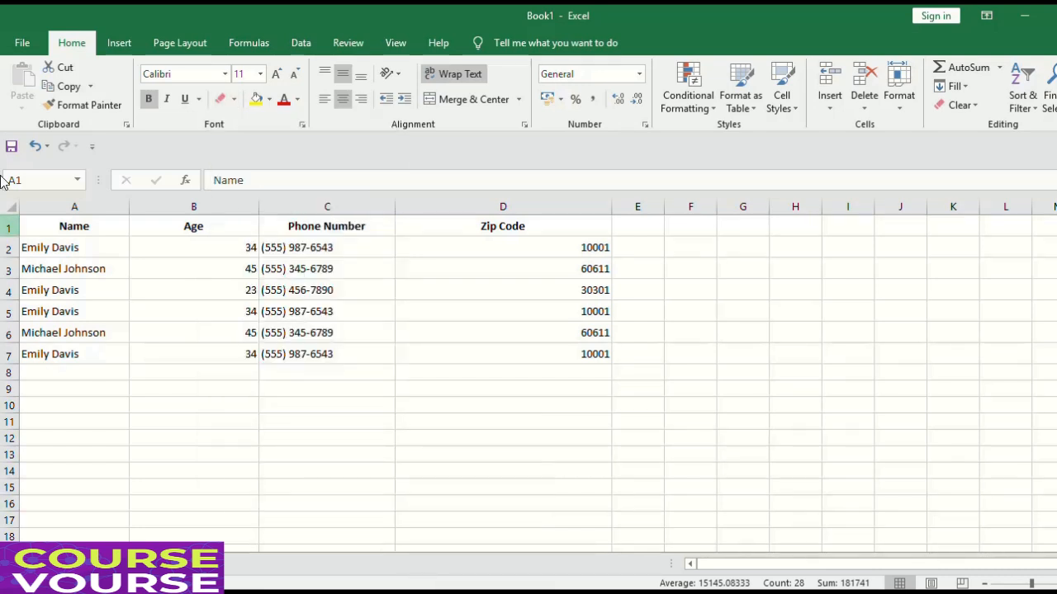
mouse_move(50, 213)
mouse_down()
mouse_move(293, 297)
mouse_move(523, 354)
mouse_up()
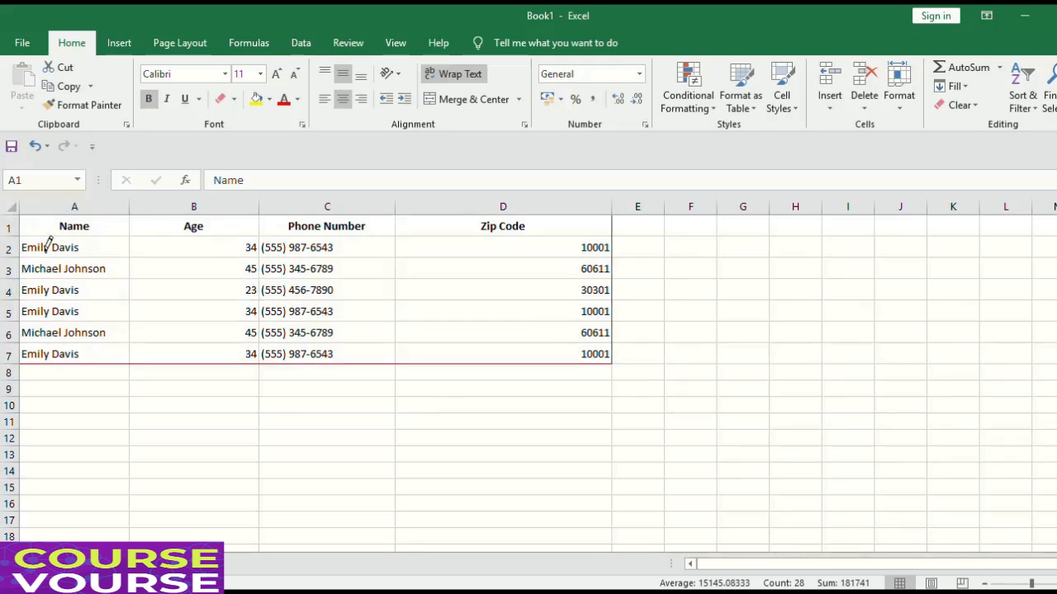
mouse_move(47, 242)
mouse_down()
mouse_move(221, 275)
mouse_move(344, 270)
mouse_up()
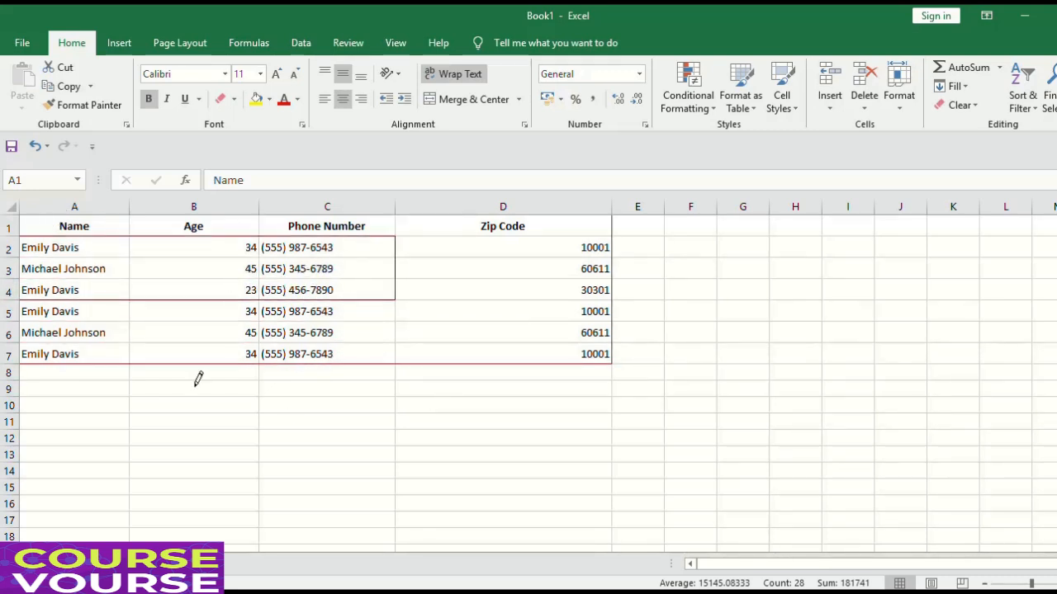
drag(53, 313, 354, 318)
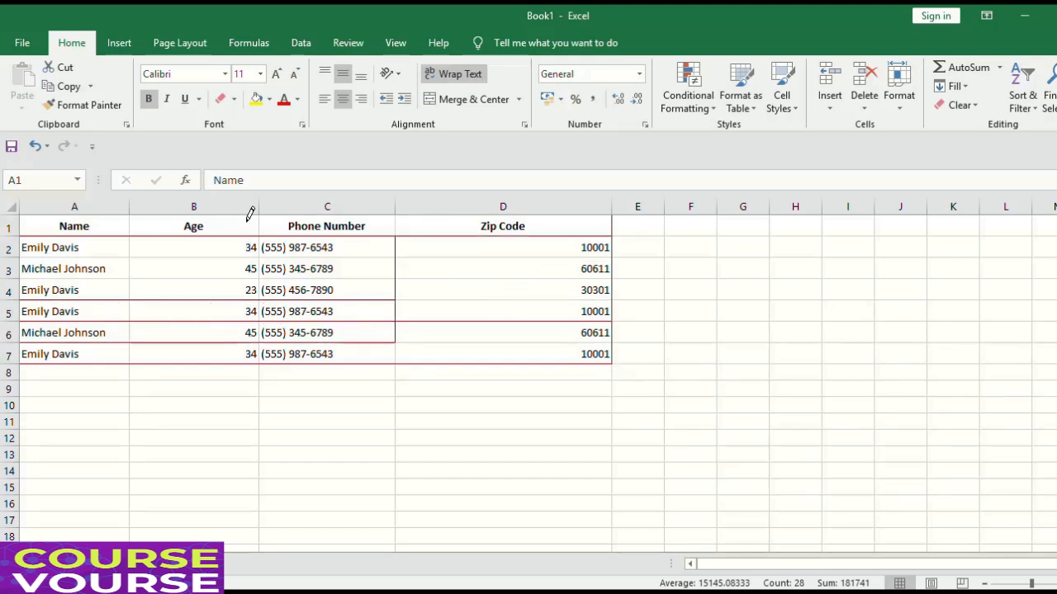
Change the border line color to the blue theme color
click(233, 99)
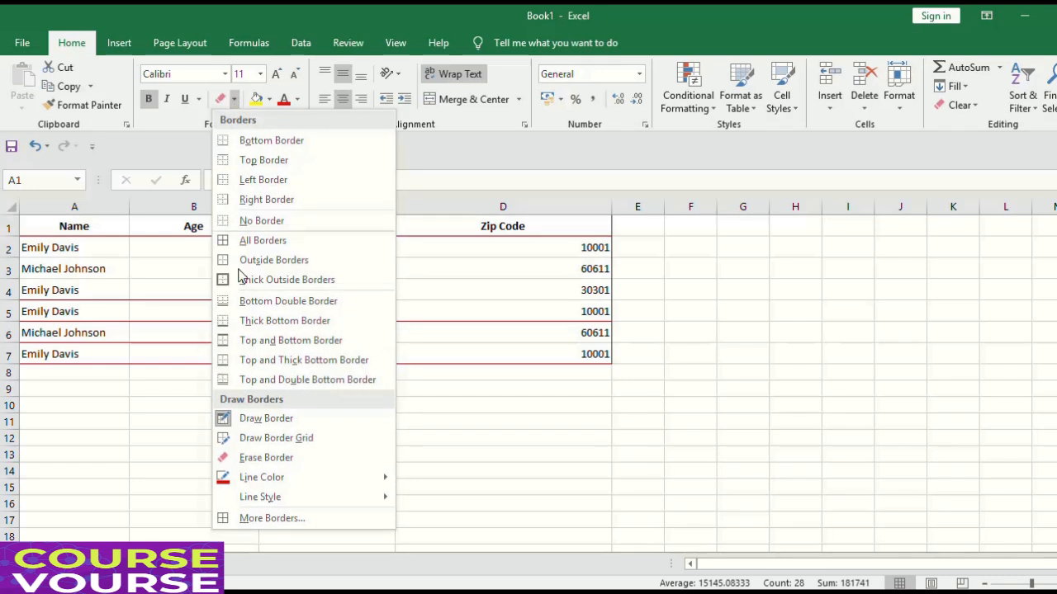
mouse_move(384, 475)
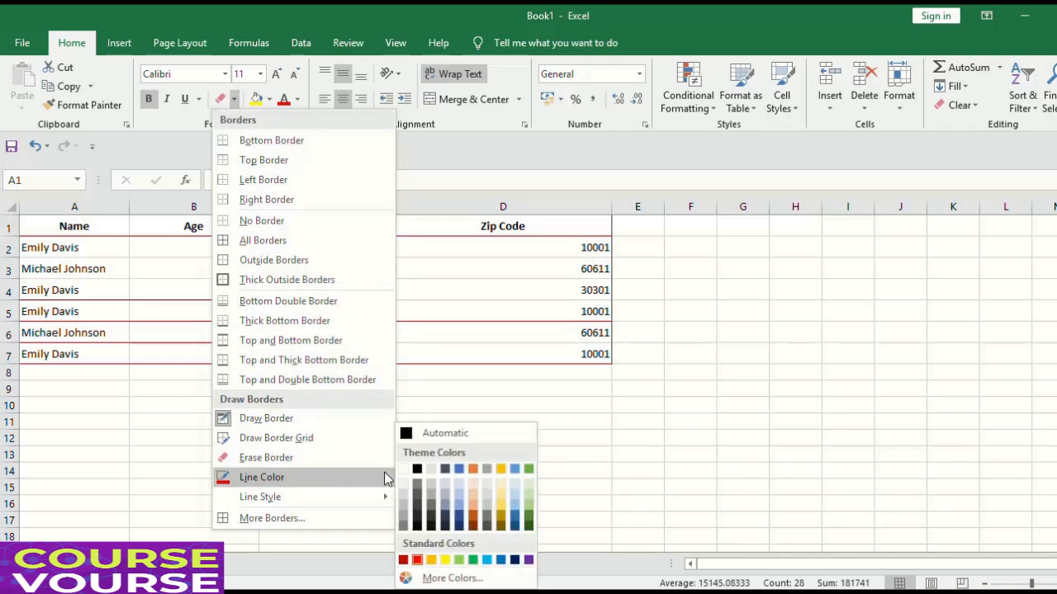
click(459, 469)
Draw blue border boxes around A9:B11, C9:D12, A17:C18, A13:B15, D13:D15 and F6:H9
click(152, 397)
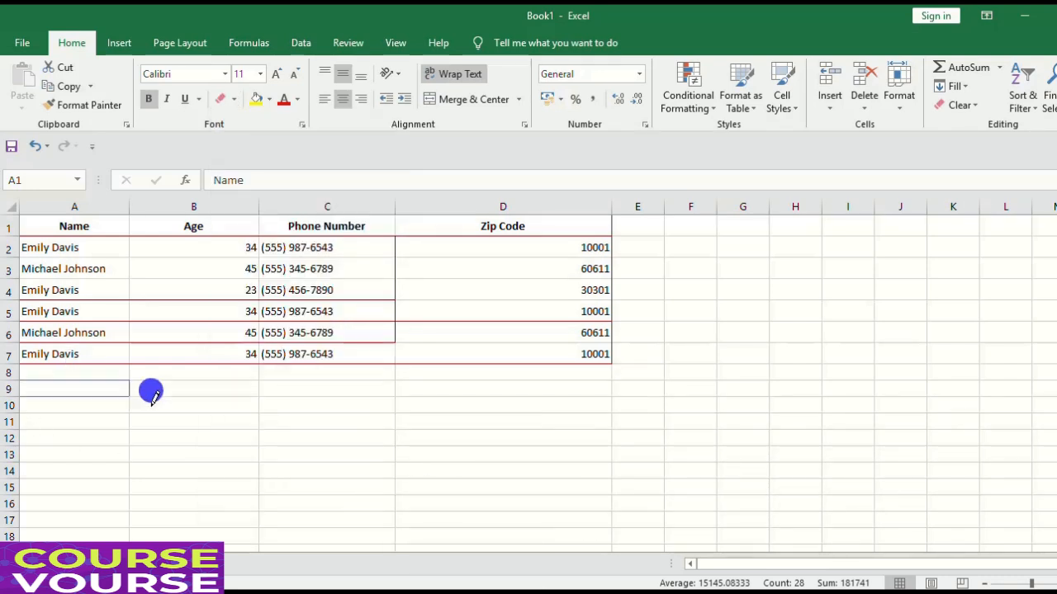
drag(152, 395, 240, 426)
drag(337, 385, 467, 430)
drag(90, 512, 303, 533)
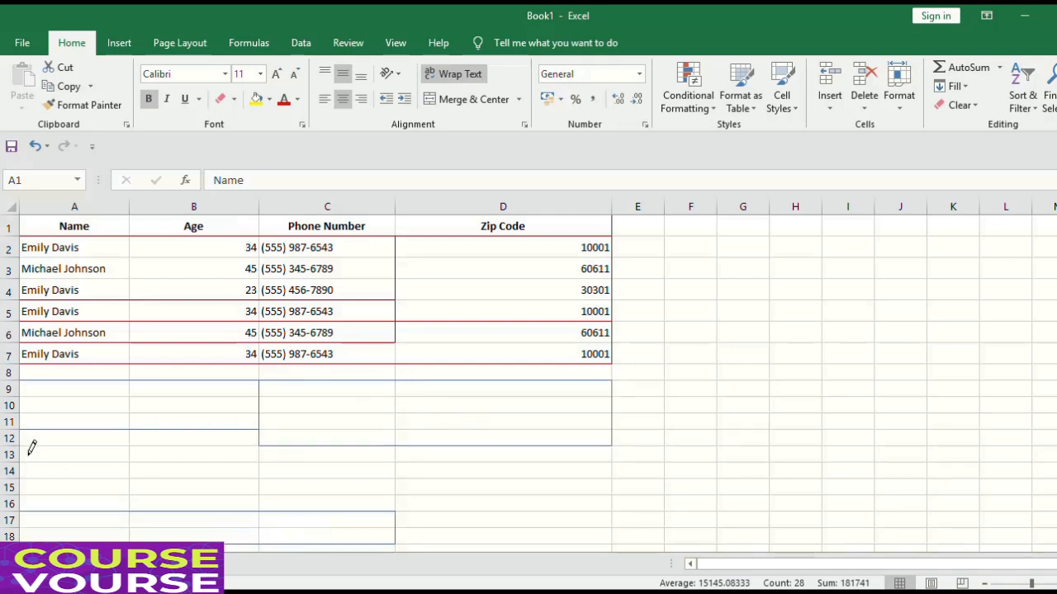
drag(31, 447, 248, 491)
drag(438, 449, 607, 489)
drag(677, 314, 813, 392)
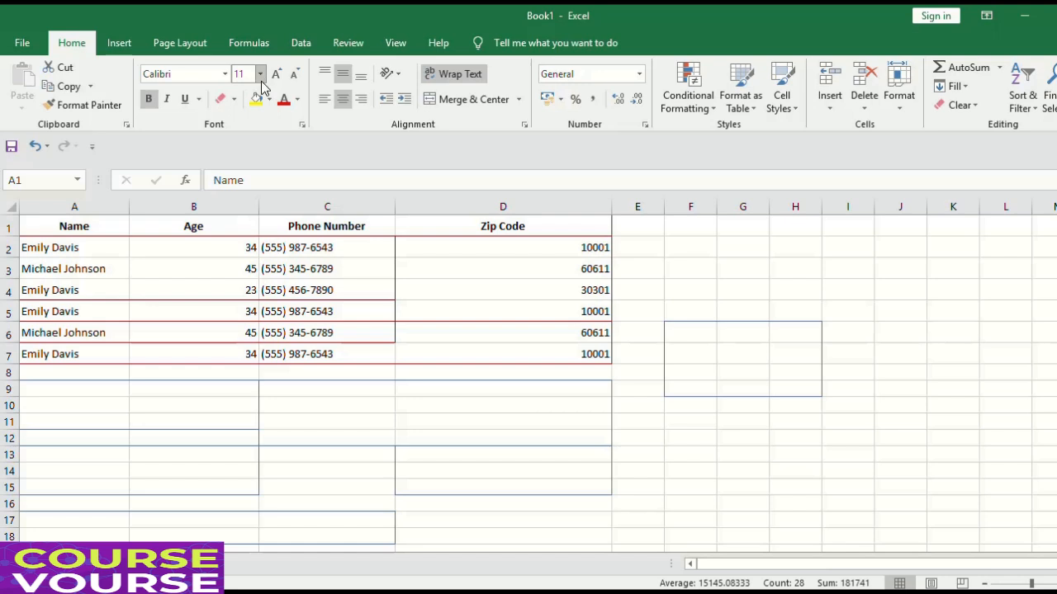
Apply All Borders in the blue line color to the table A1:D7
click(234, 99)
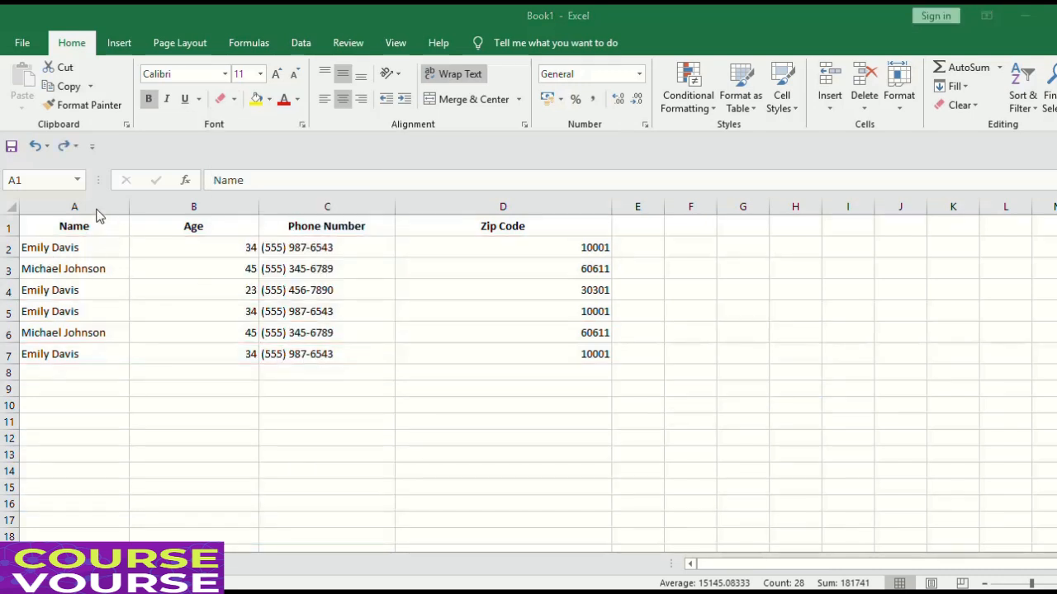
click(234, 99)
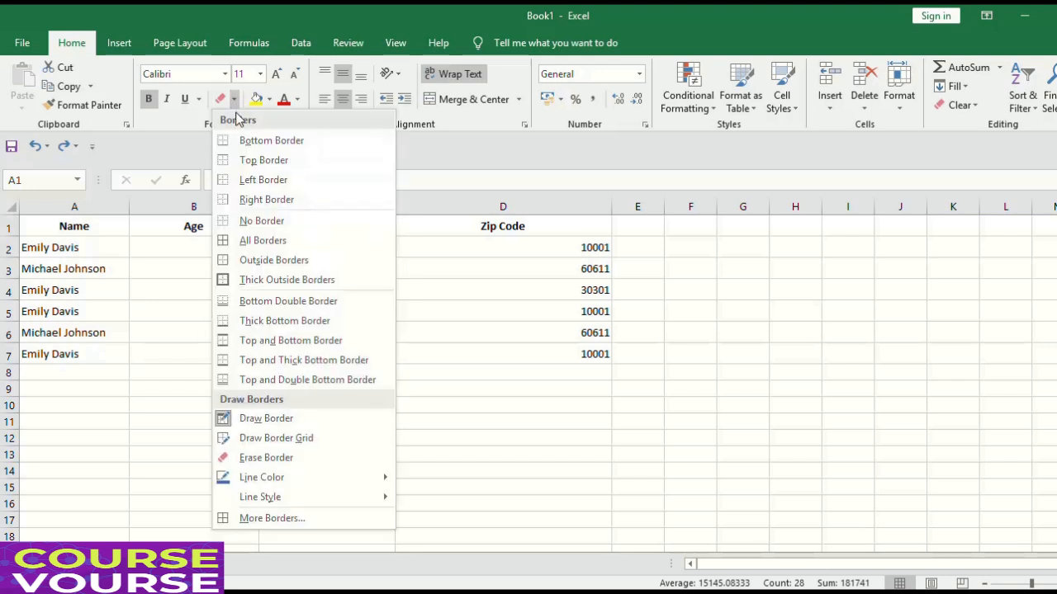
click(263, 241)
click(423, 435)
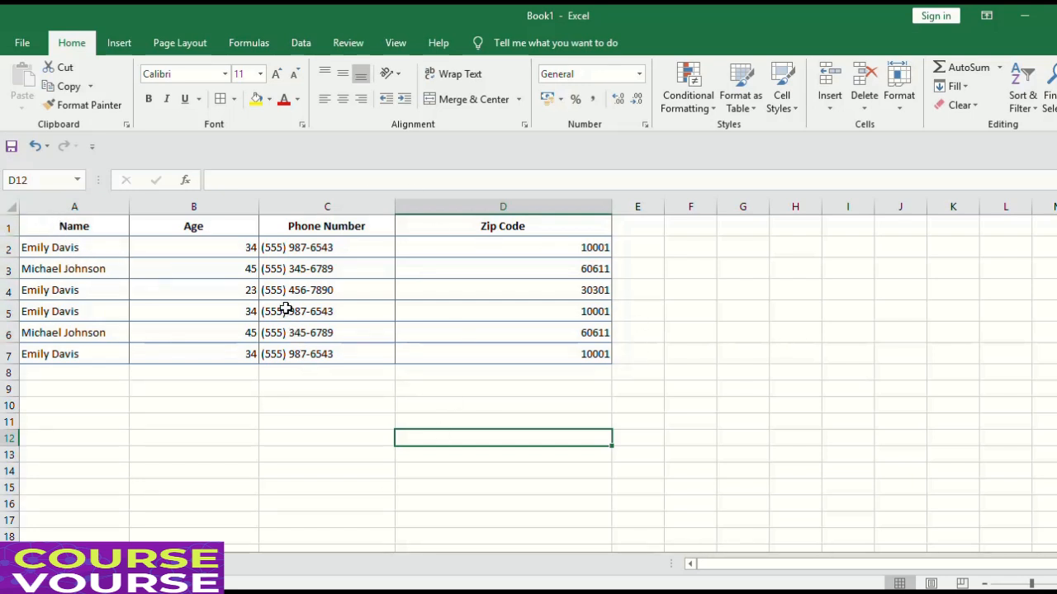
Change the font color of the header cells A1:D1 to the blue theme color
click(5, 224)
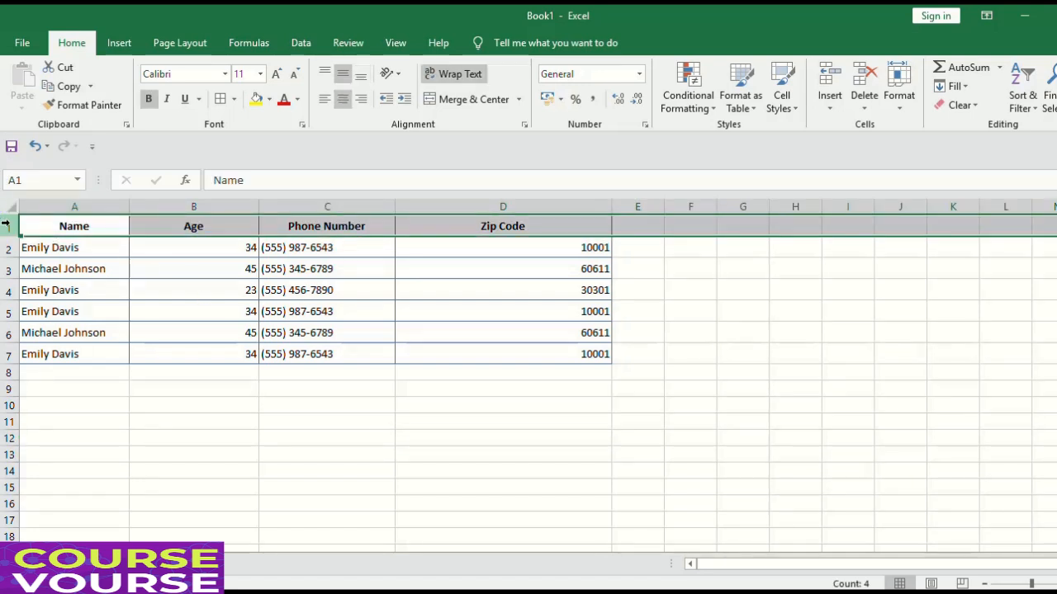
click(602, 493)
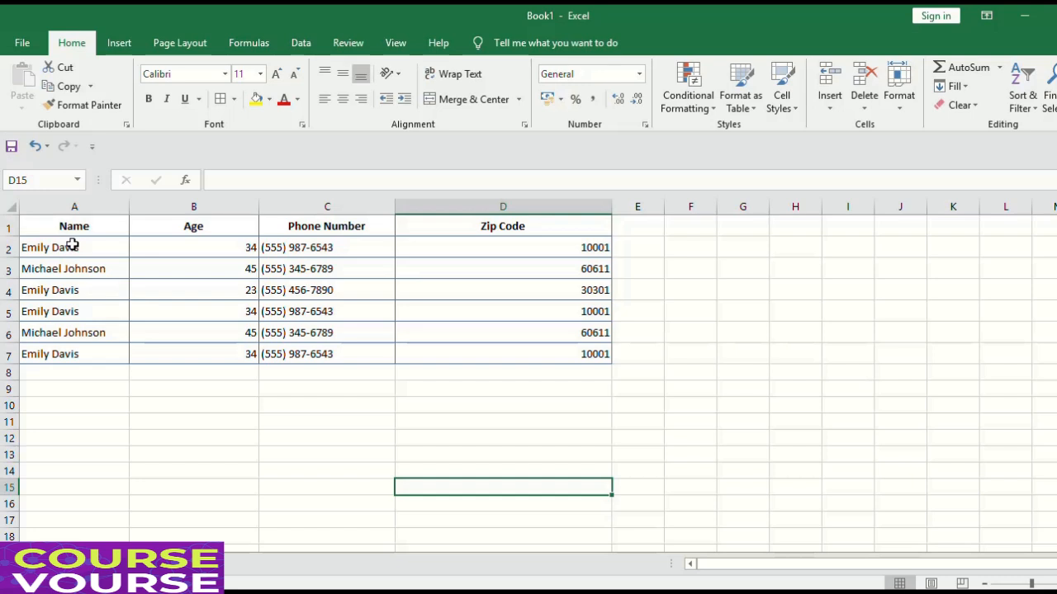
drag(64, 227, 465, 219)
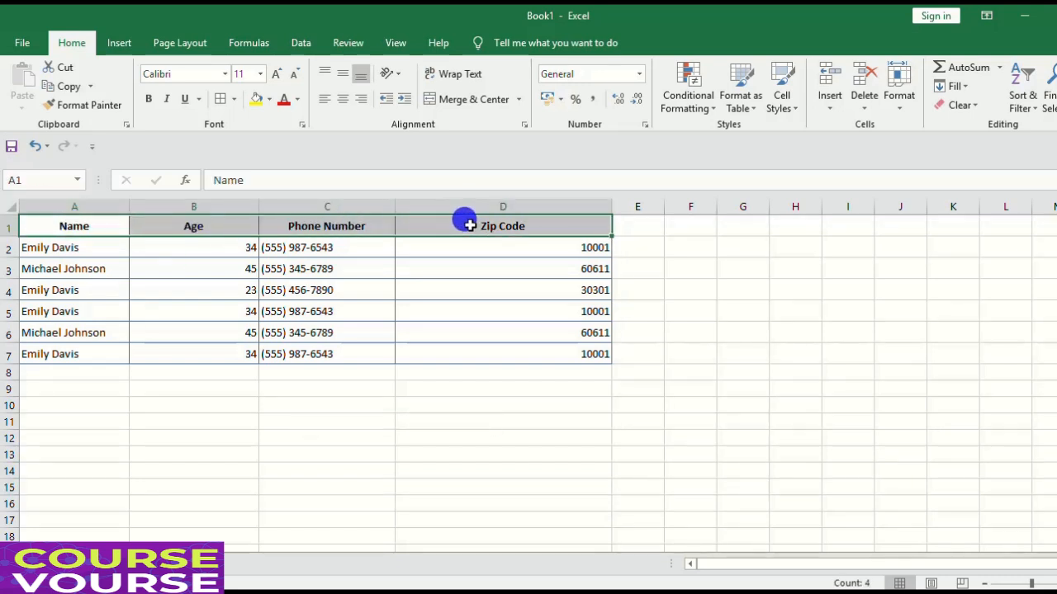
click(298, 100)
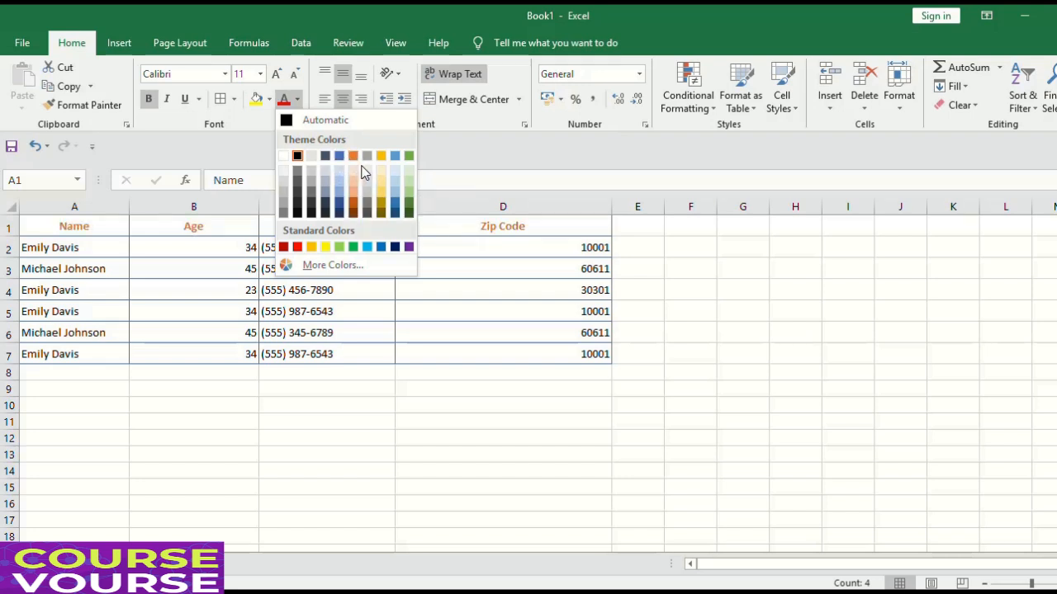
click(341, 158)
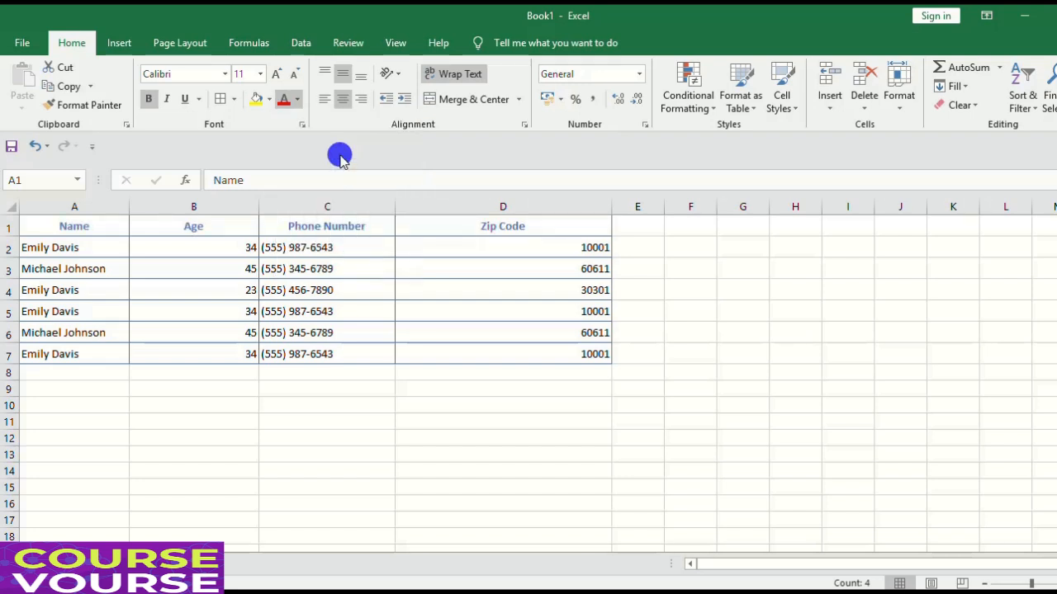
click(294, 487)
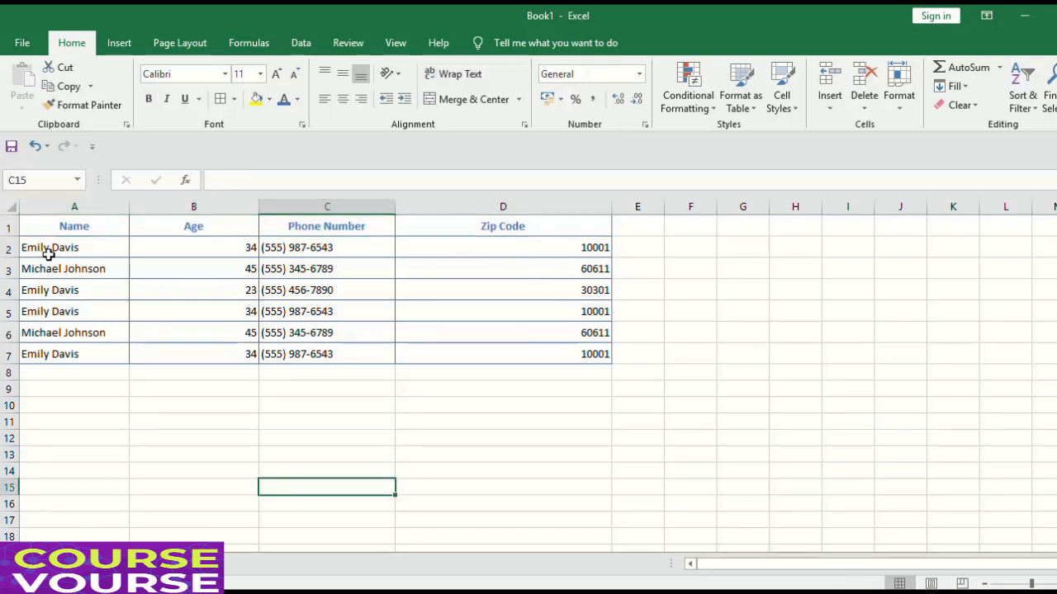
Change the font color of the names in A2:A7 to the standard green
drag(49, 247, 68, 354)
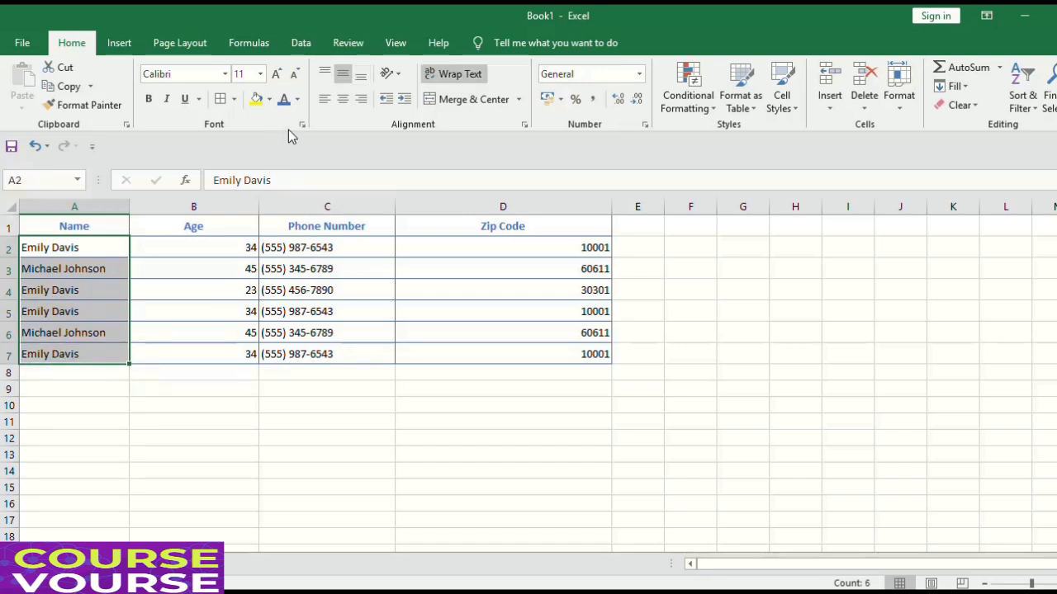
click(298, 99)
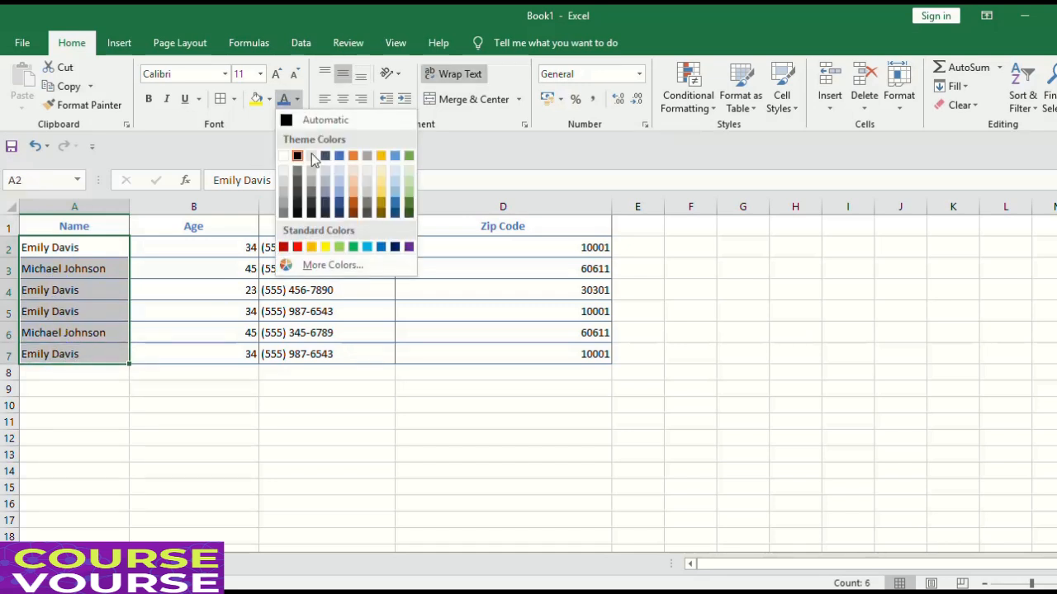
click(353, 246)
click(371, 438)
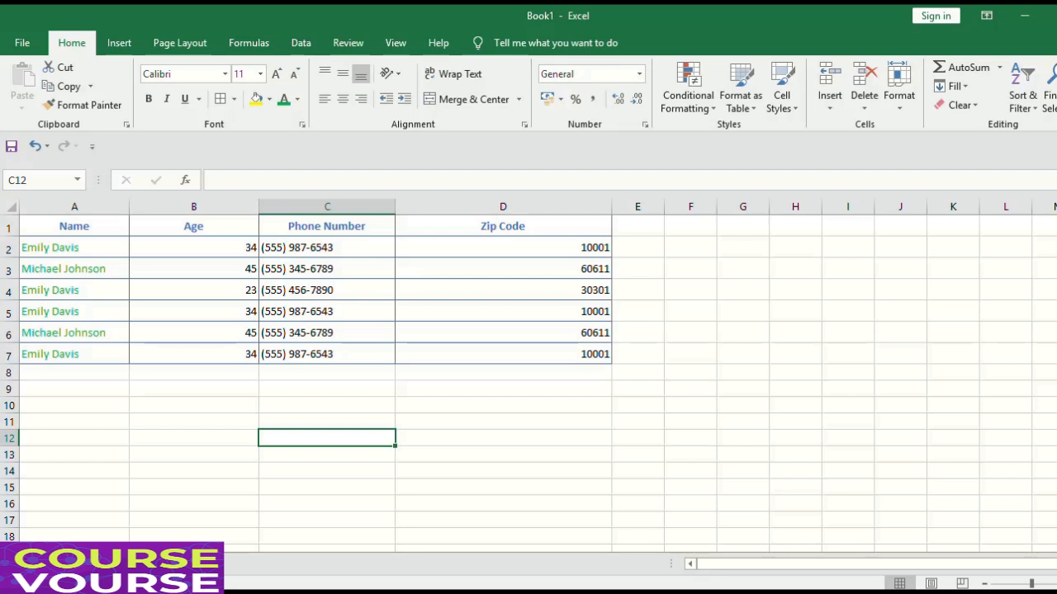
click(902, 355)
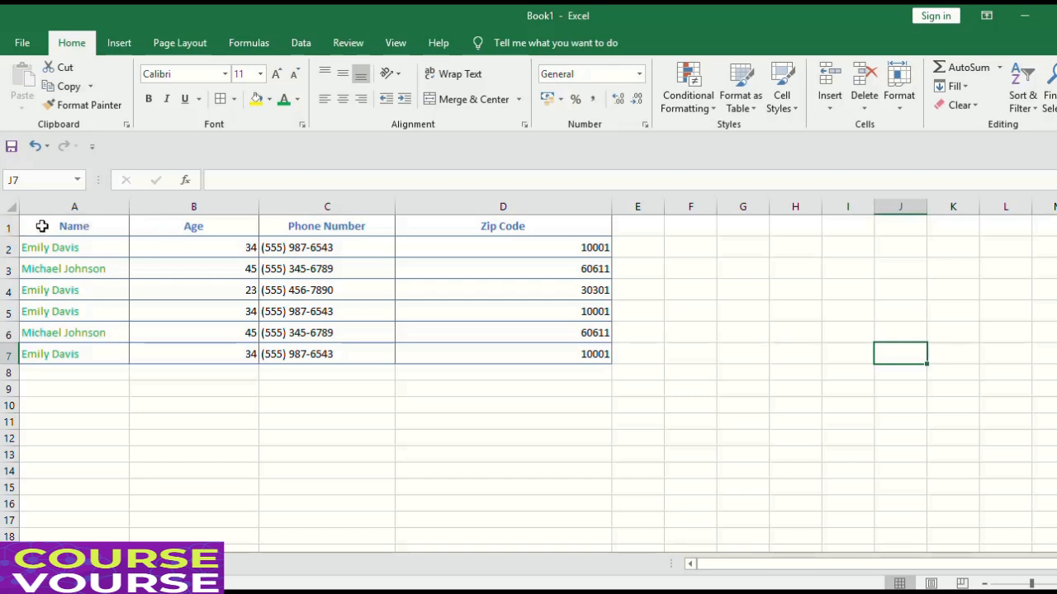
Fill the header cells A1:D1 with the lightest blue theme tint
drag(41, 225, 485, 228)
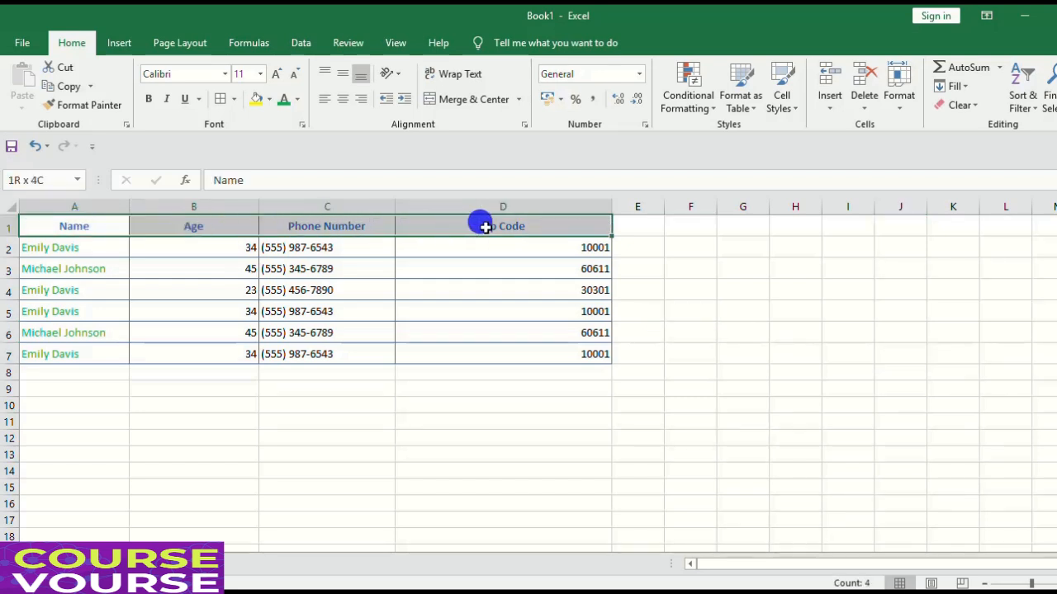
click(267, 98)
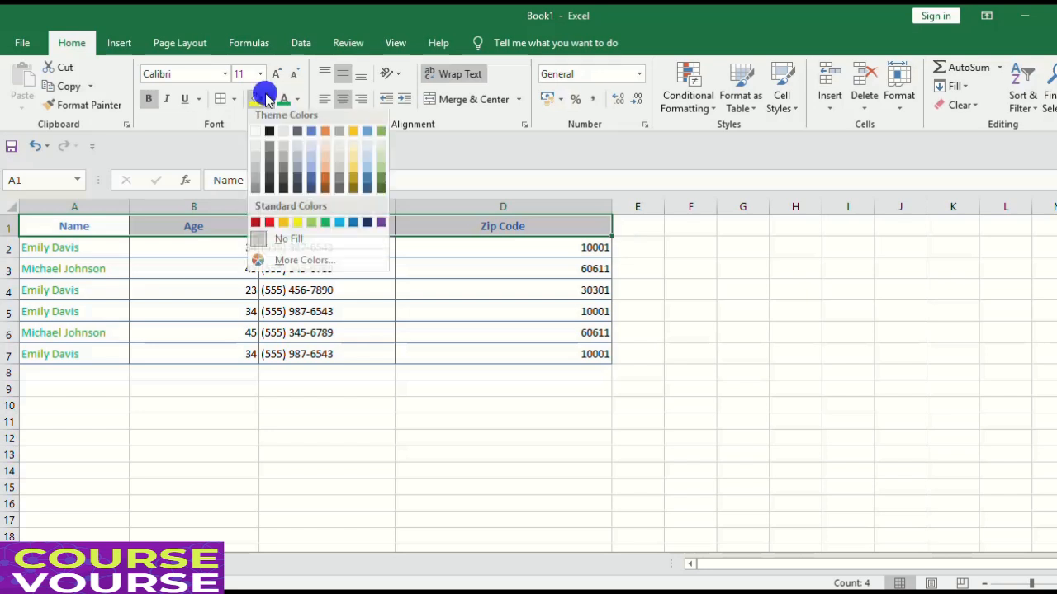
click(313, 153)
click(563, 499)
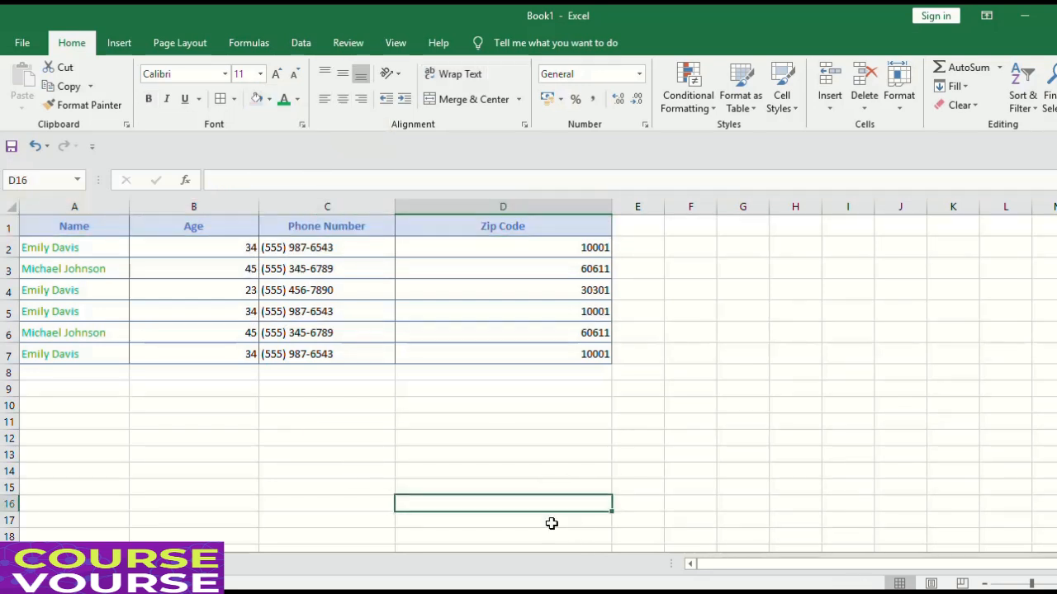
Fill the name cells A2:A7 with the lightest green theme tint
drag(108, 244, 114, 354)
click(261, 98)
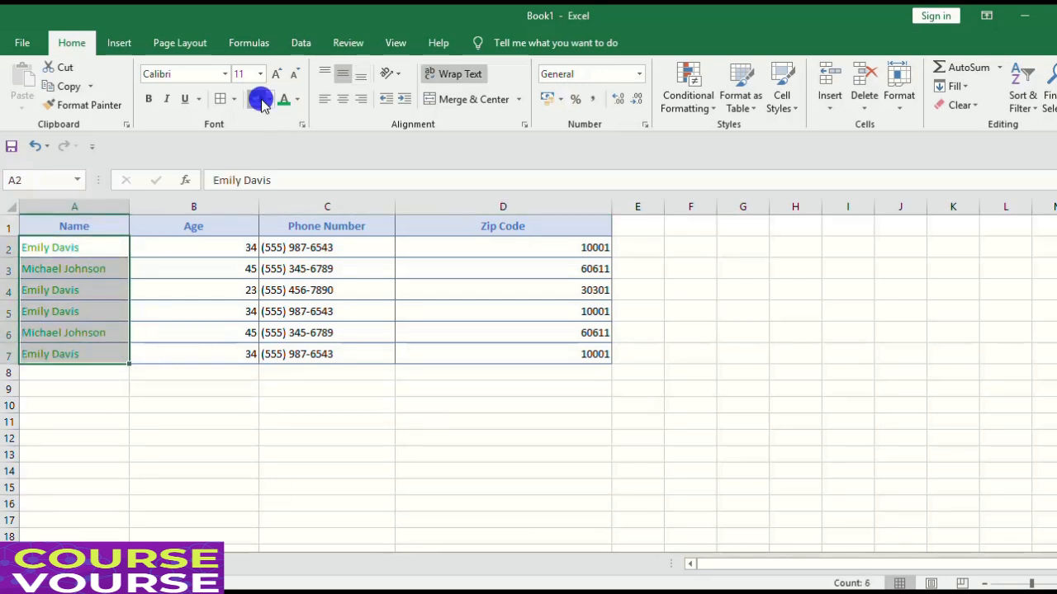
click(269, 98)
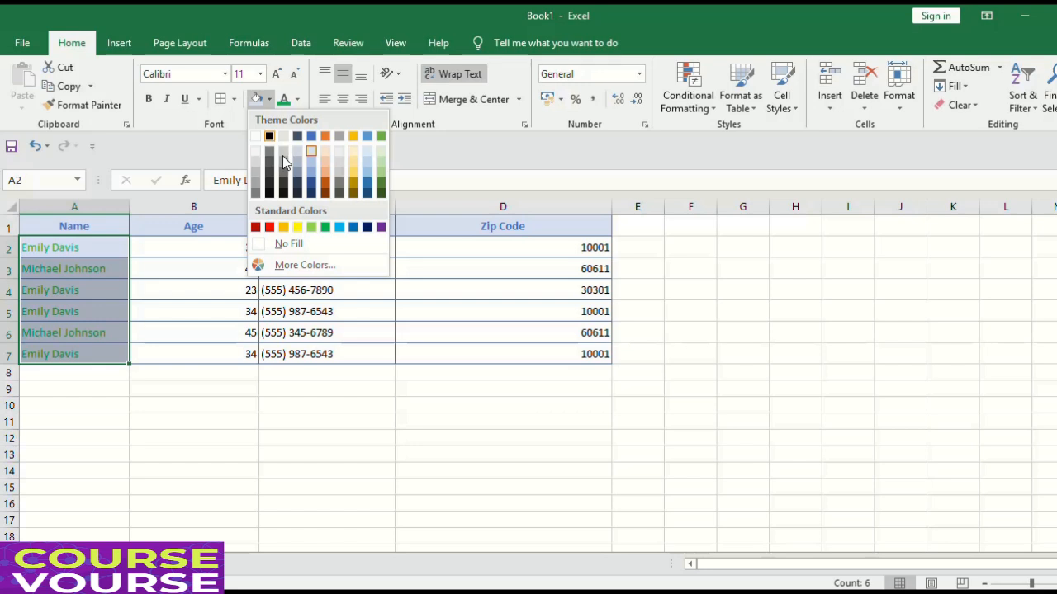
click(381, 154)
click(386, 455)
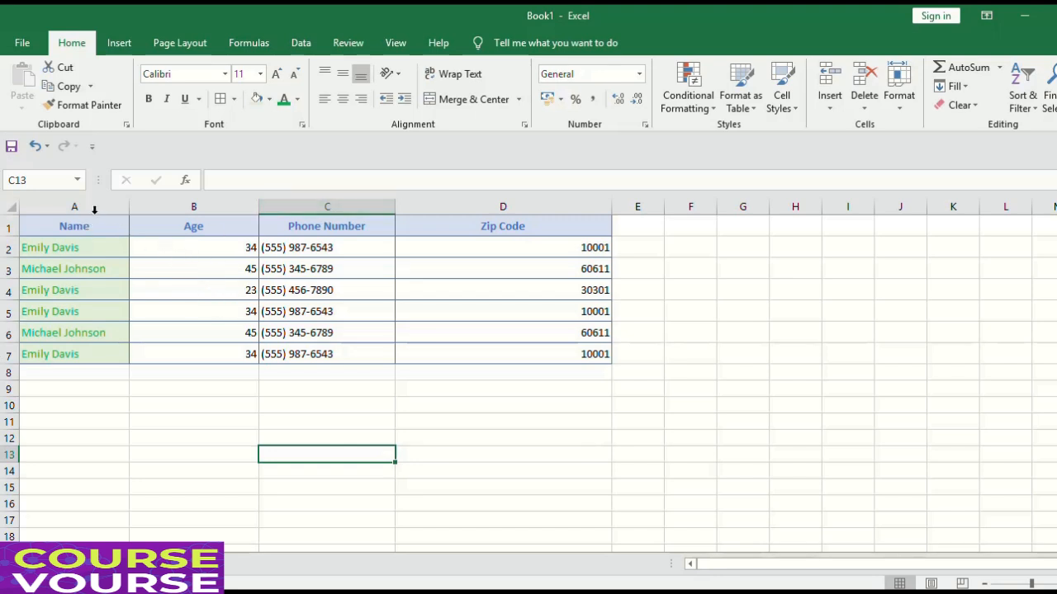
Apply All Borders to the table range A1:D7
drag(59, 229, 512, 351)
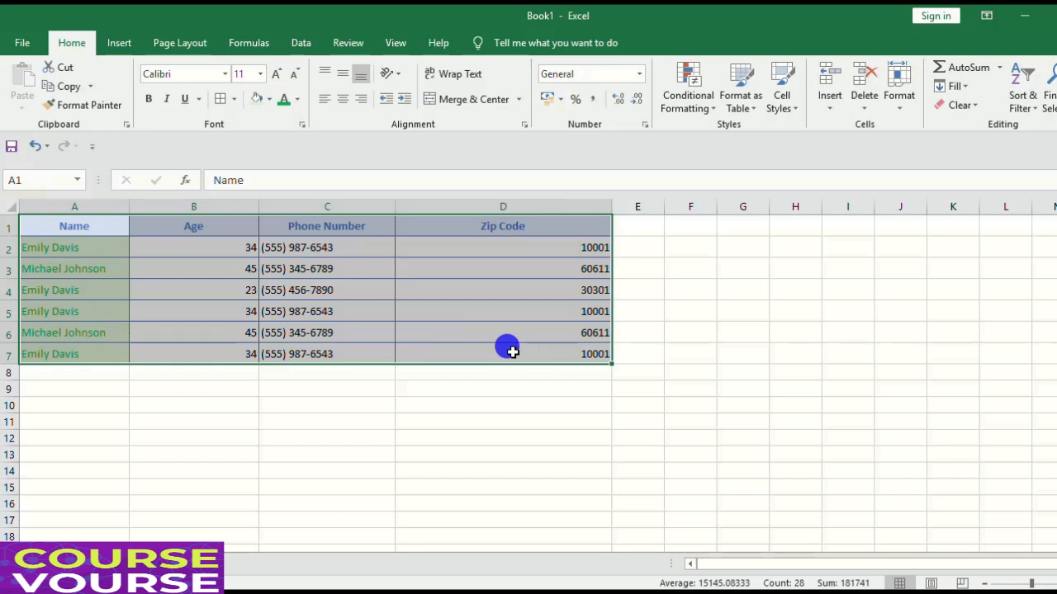
click(235, 98)
click(276, 239)
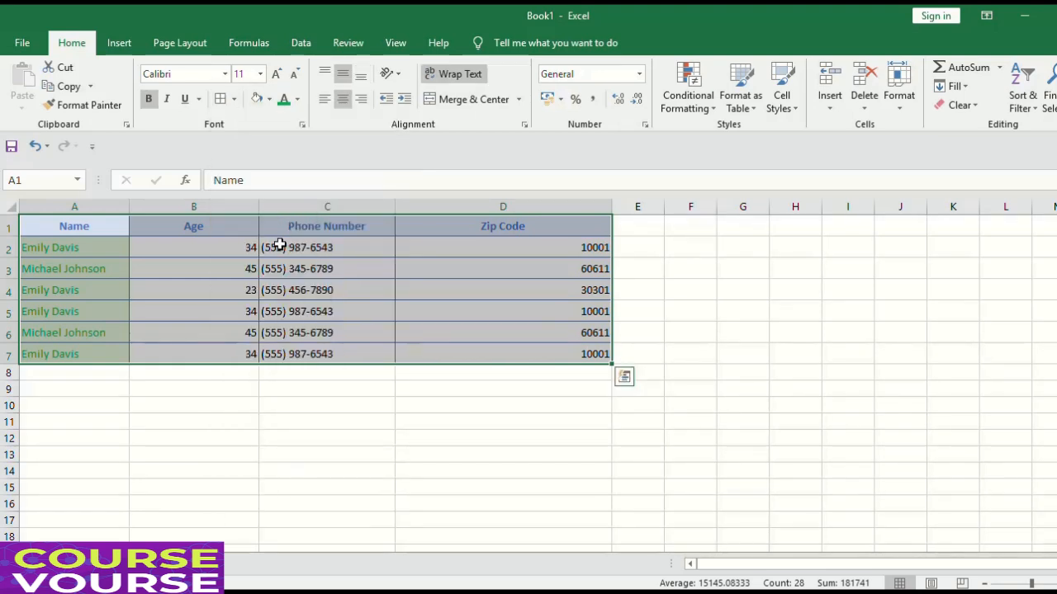
click(512, 458)
Set the font color of the header cells A1:D1 to black
click(63, 225)
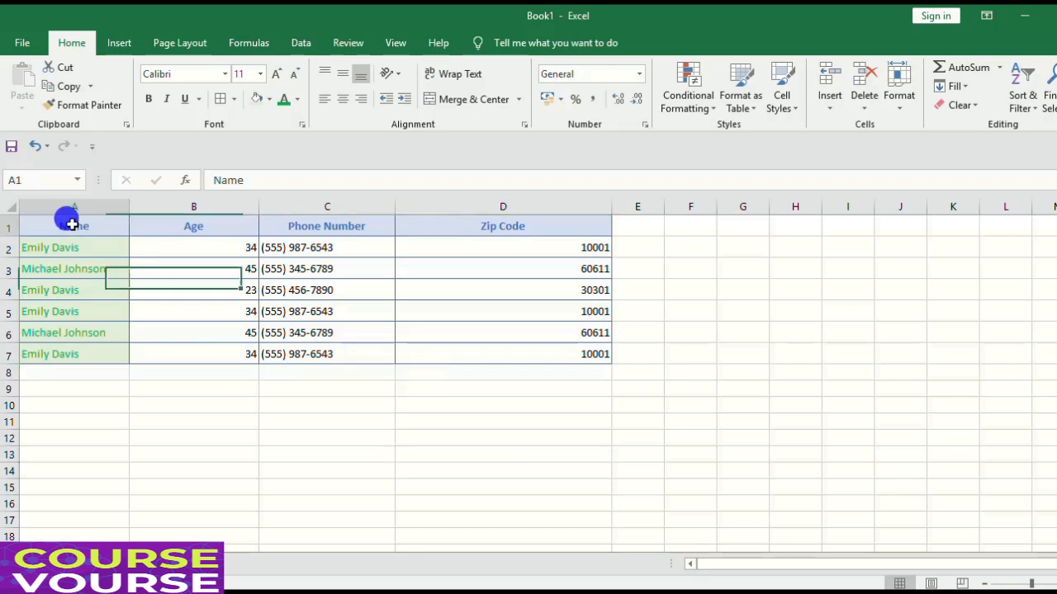
drag(64, 230, 538, 228)
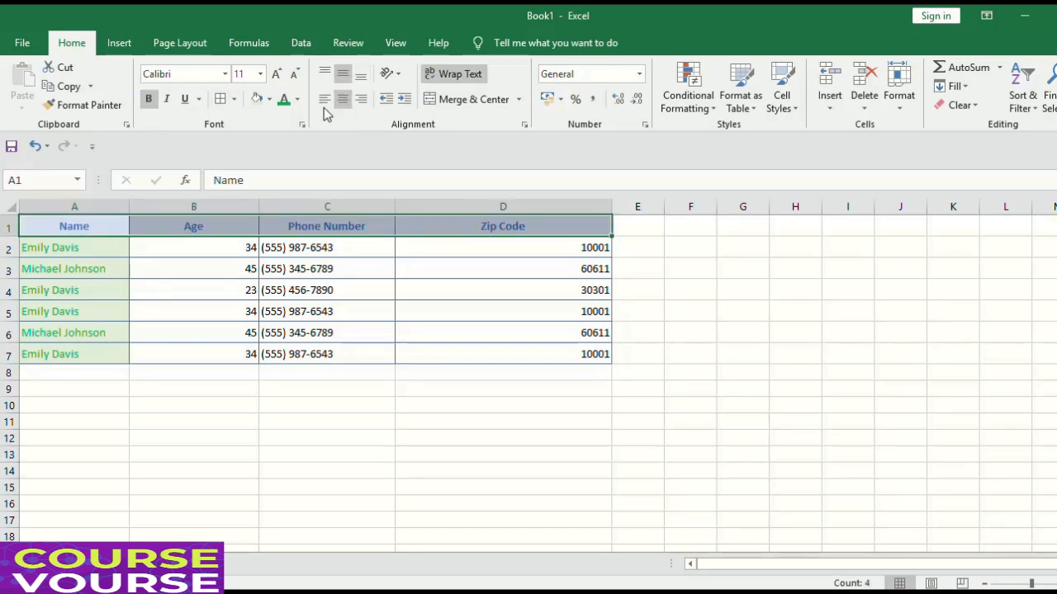
click(299, 99)
click(302, 155)
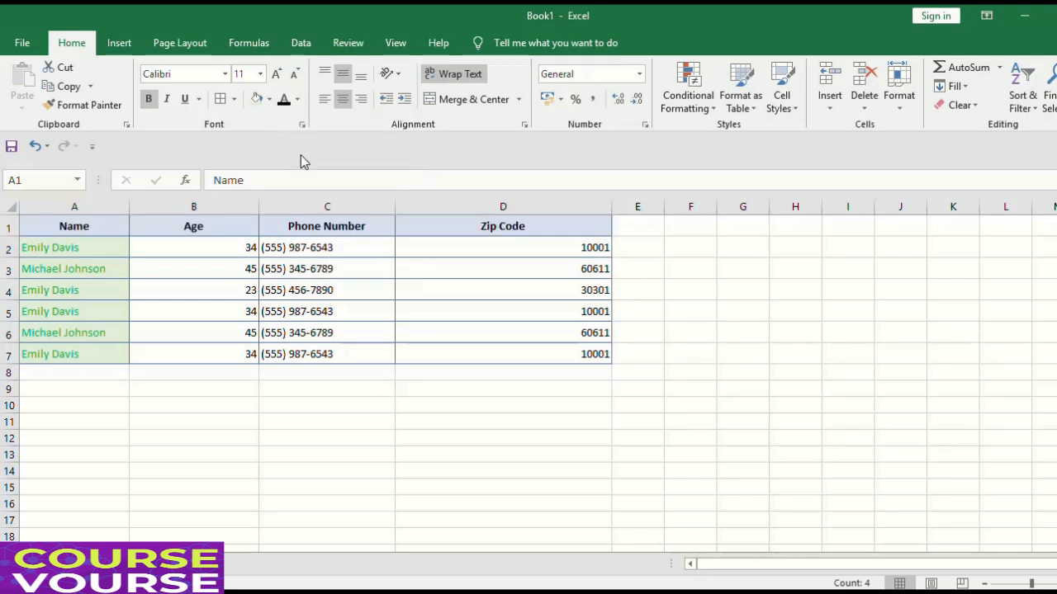
click(390, 373)
click(370, 485)
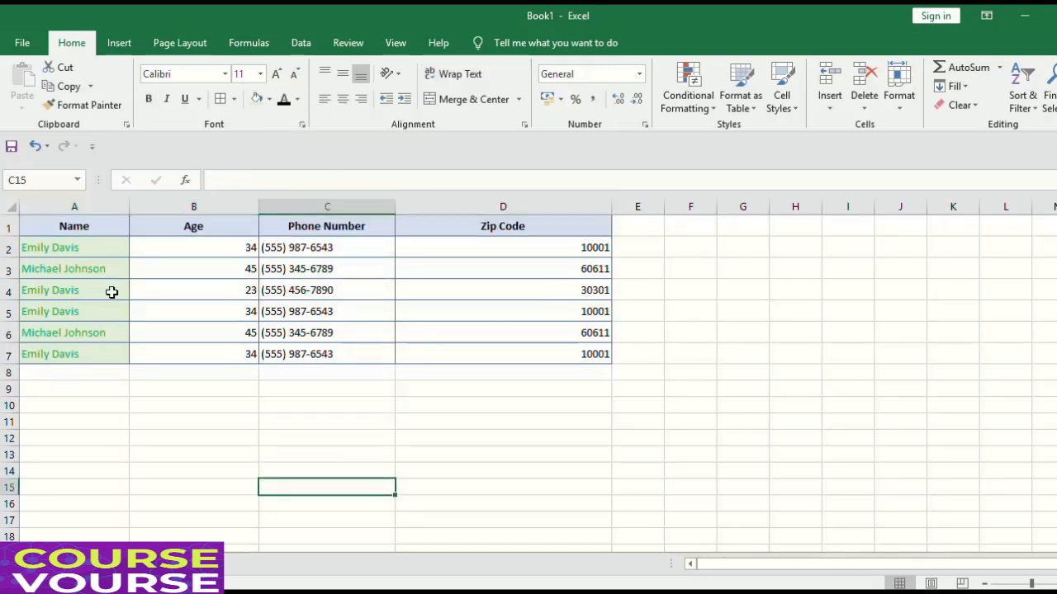
Fill the data cells B2:D7 with the lightest orange theme tint
drag(166, 256, 510, 354)
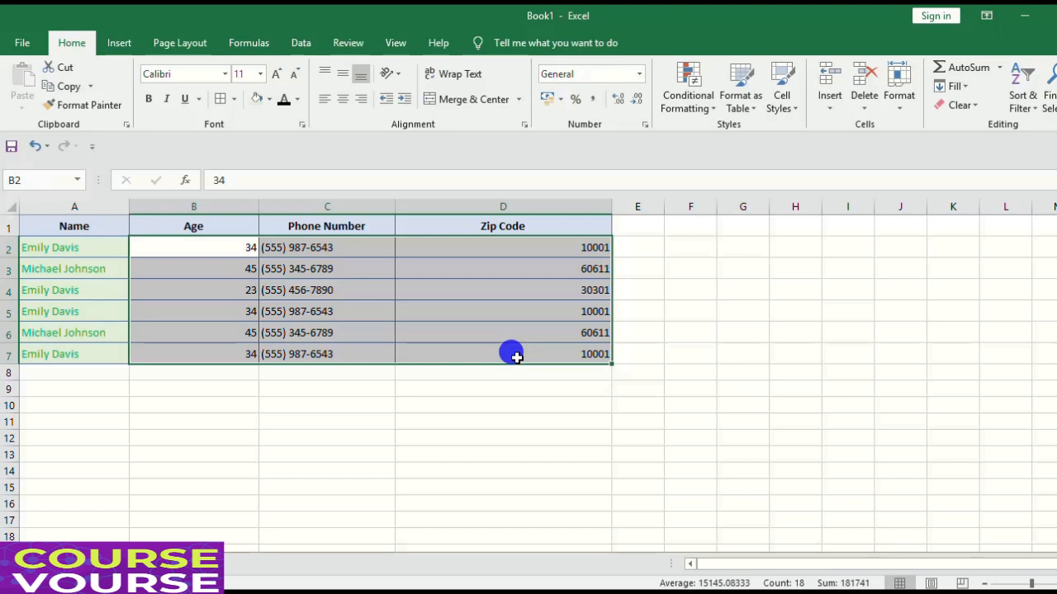
click(266, 99)
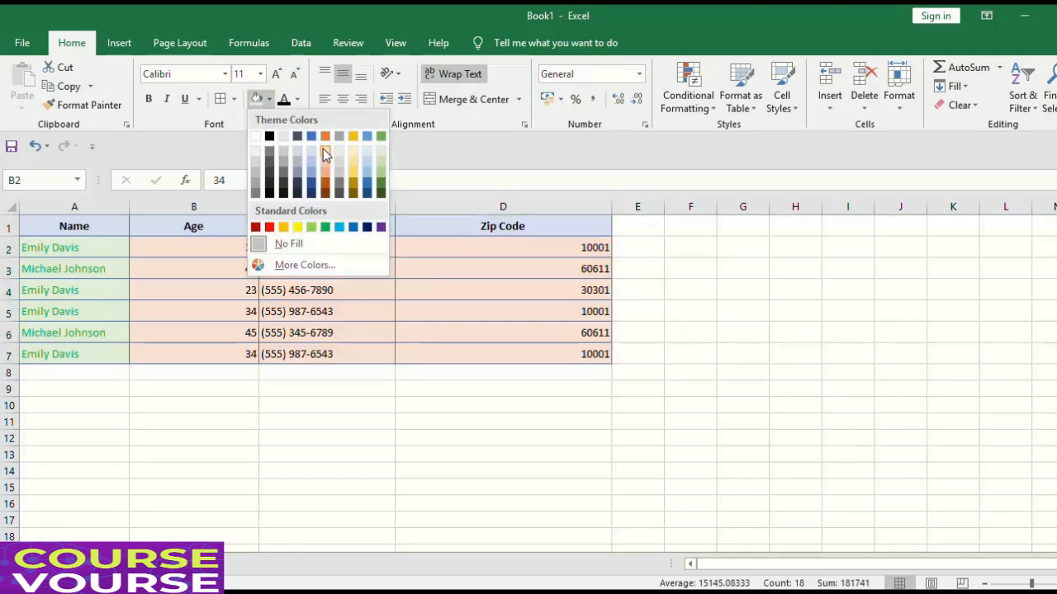
click(322, 148)
click(633, 424)
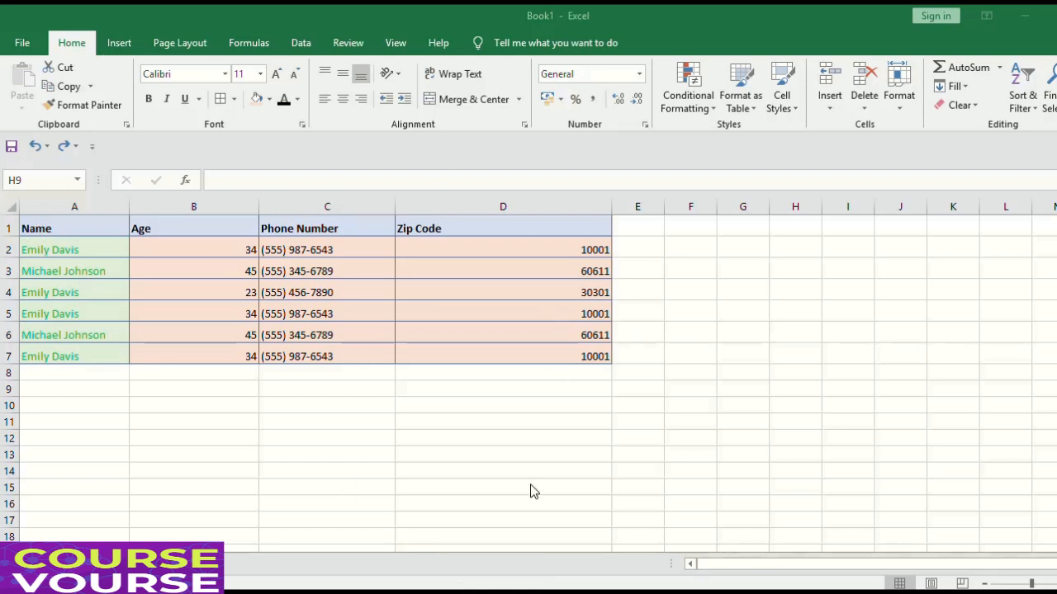
Left-align the contents of the whole table A1:D7
click(30, 221)
drag(31, 222, 539, 351)
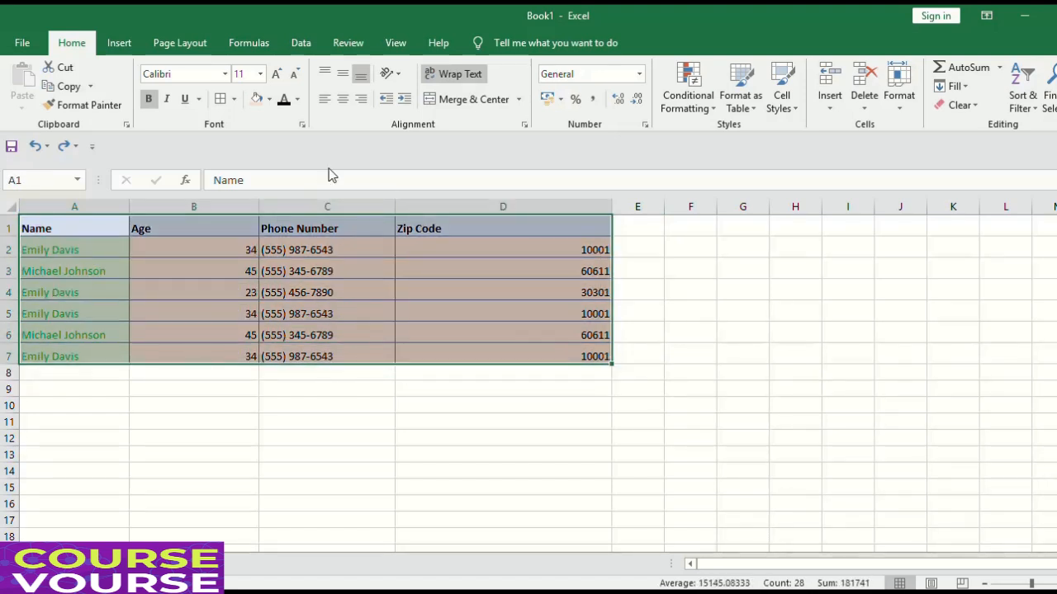
click(87, 105)
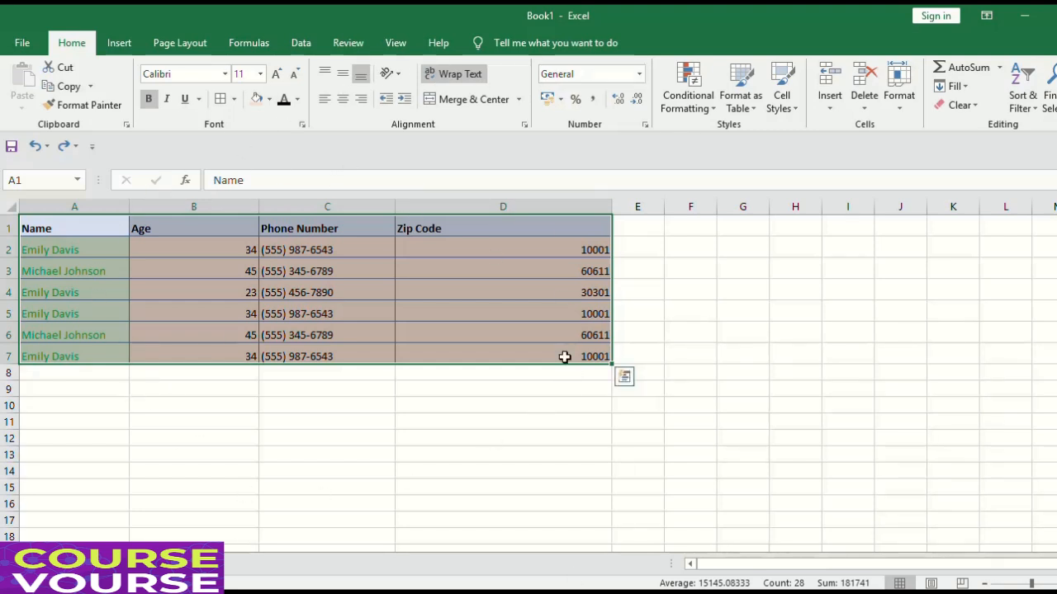
click(380, 97)
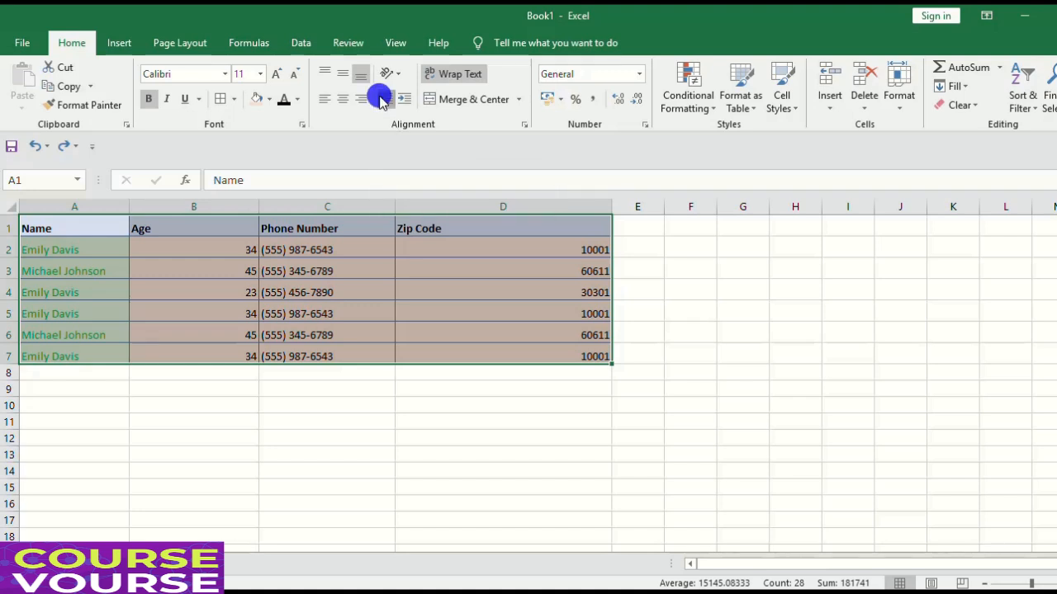
click(322, 103)
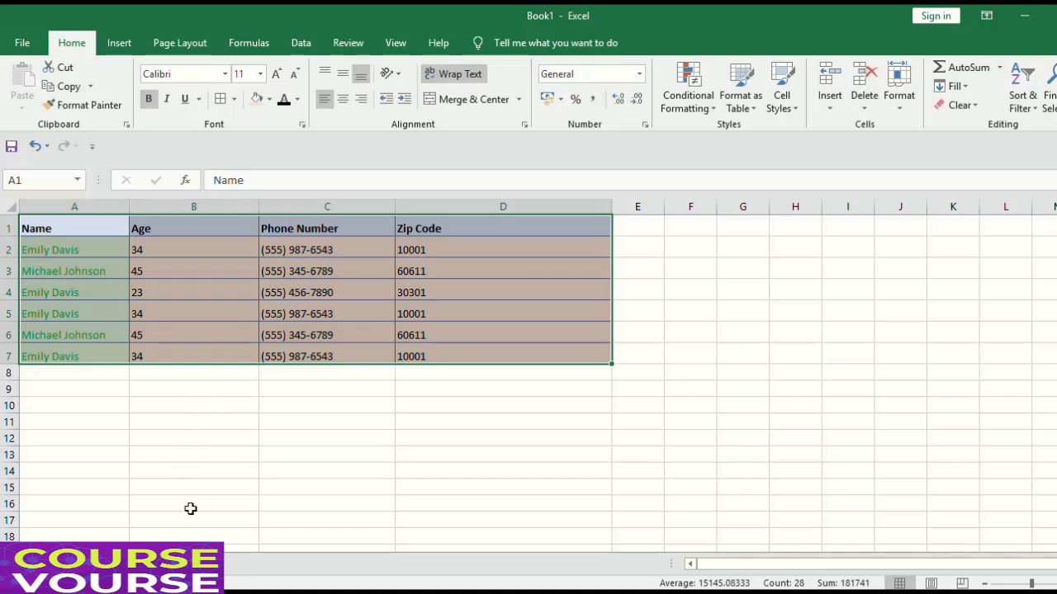
Center the contents of A1:D7, then switch them to right alignment
click(342, 99)
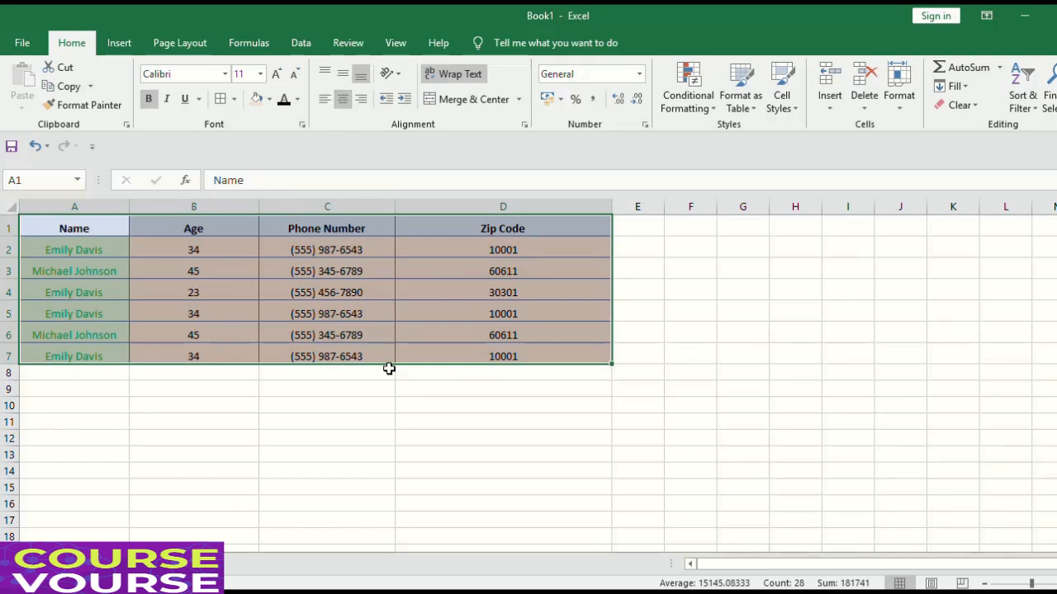
click(359, 100)
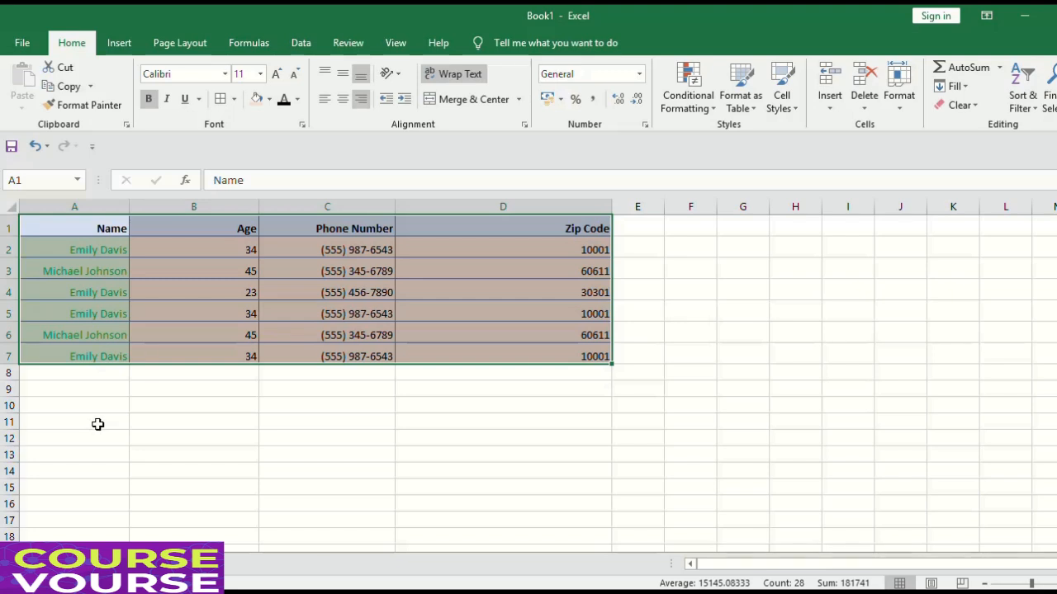
click(175, 498)
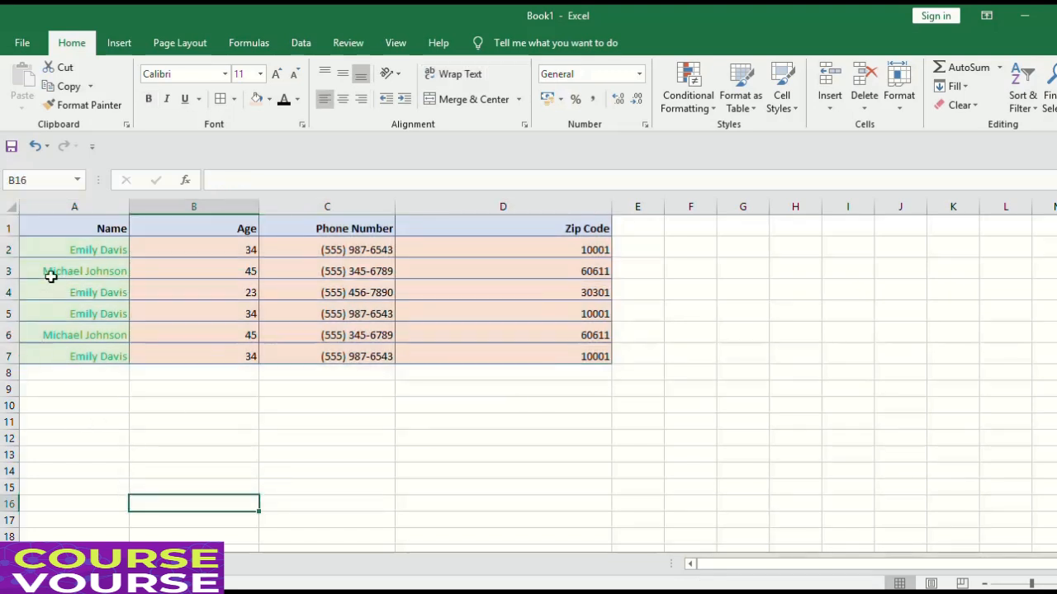
Center the header text in row 1 horizontally
click(5, 228)
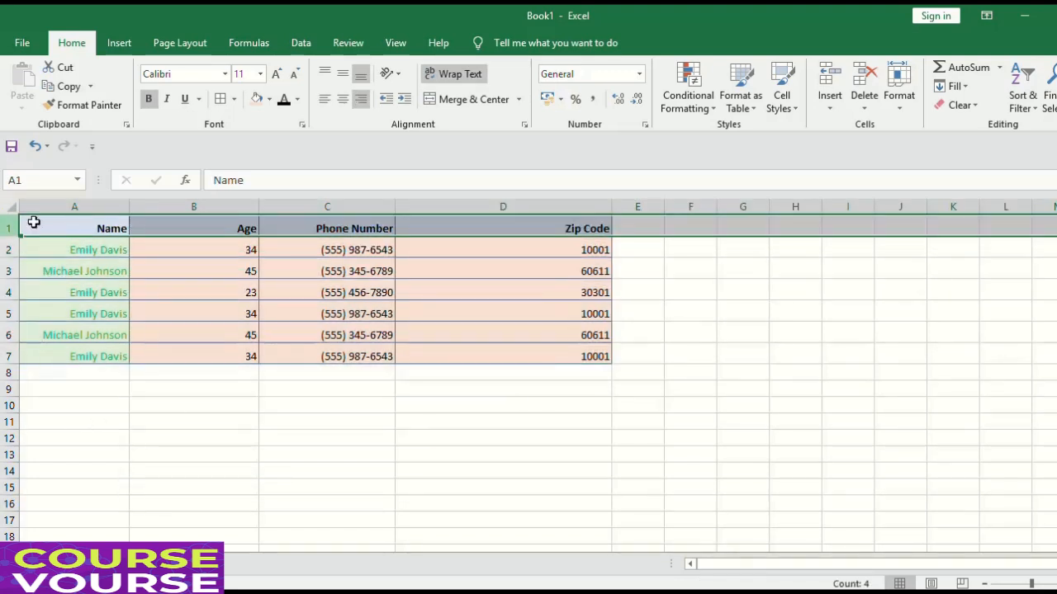
click(343, 99)
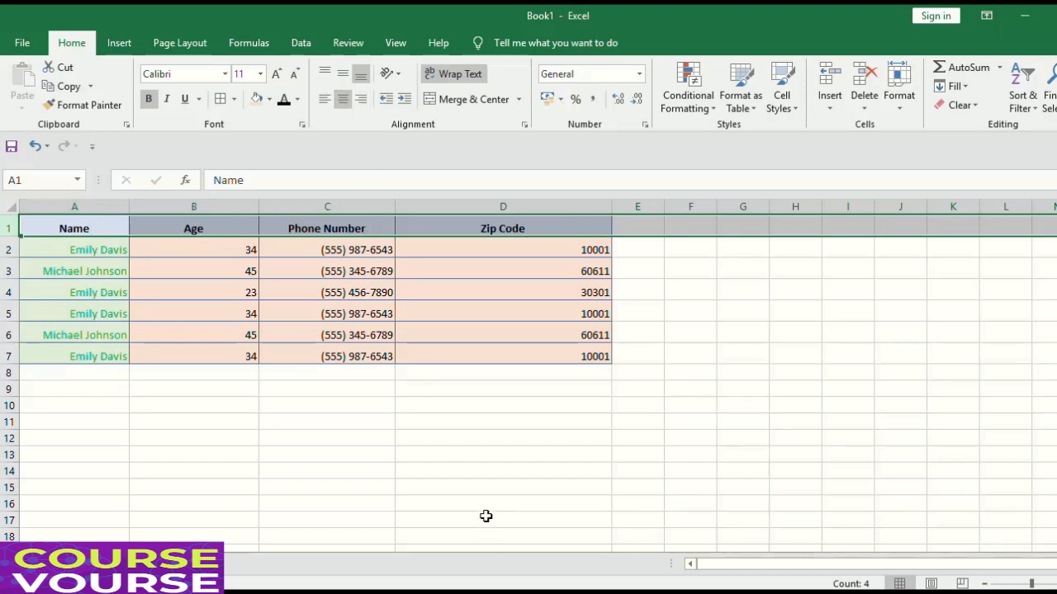
click(455, 433)
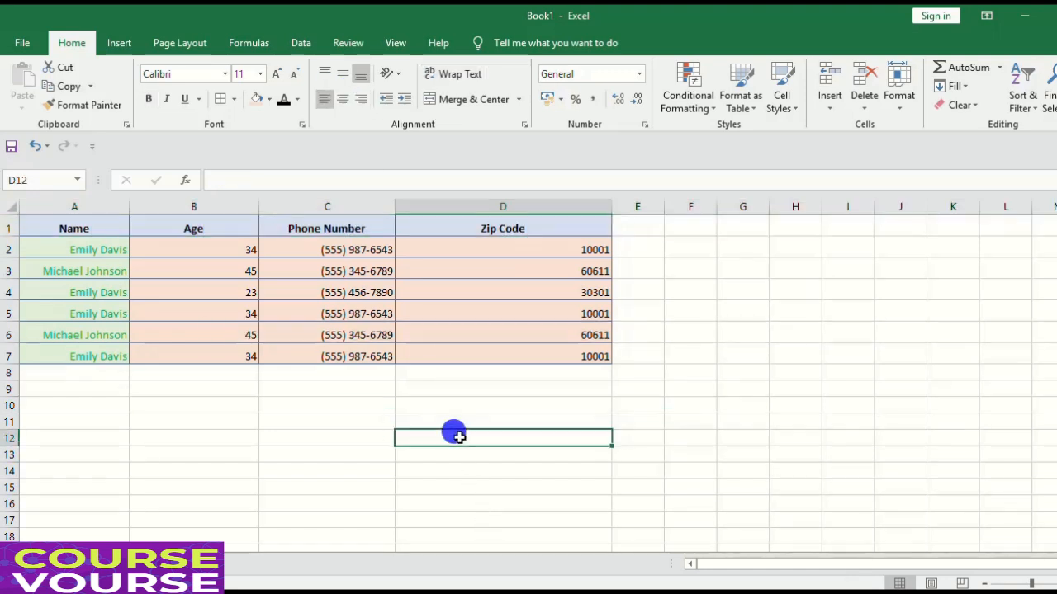
Left-align the contents of column A, including the Name header
click(101, 210)
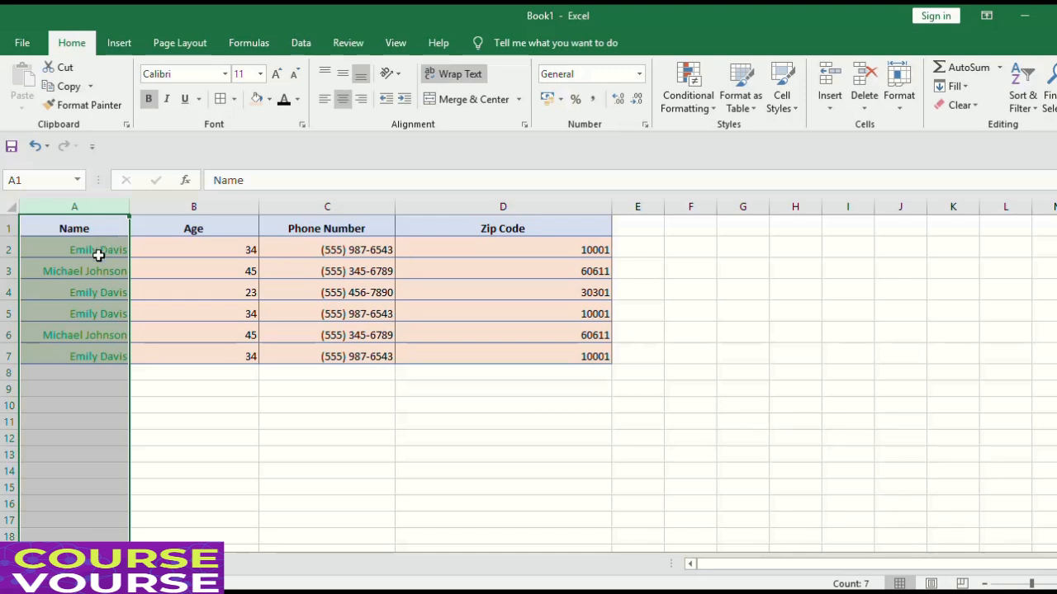
click(324, 98)
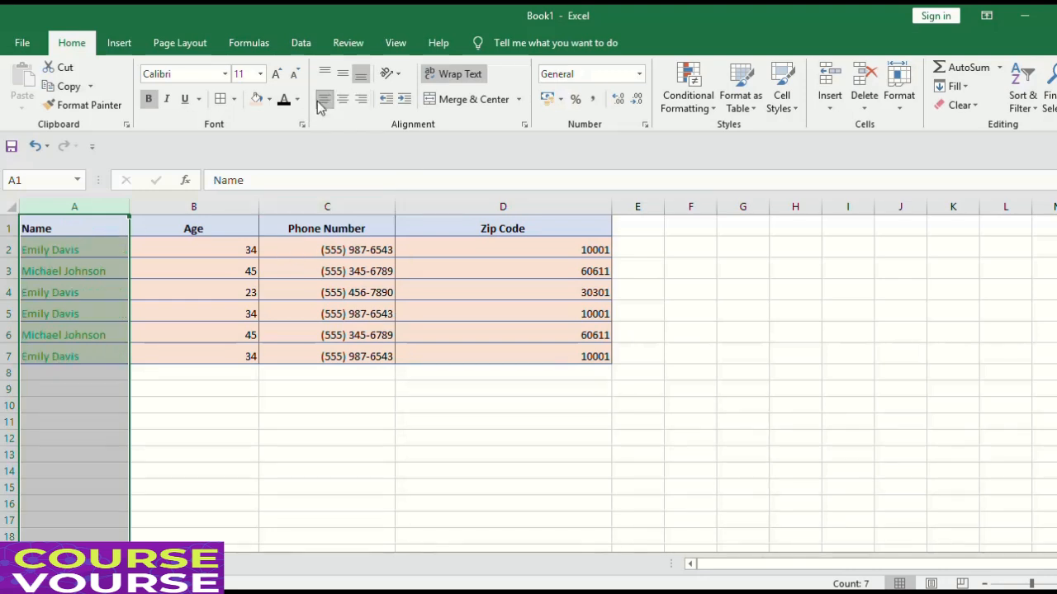
click(428, 467)
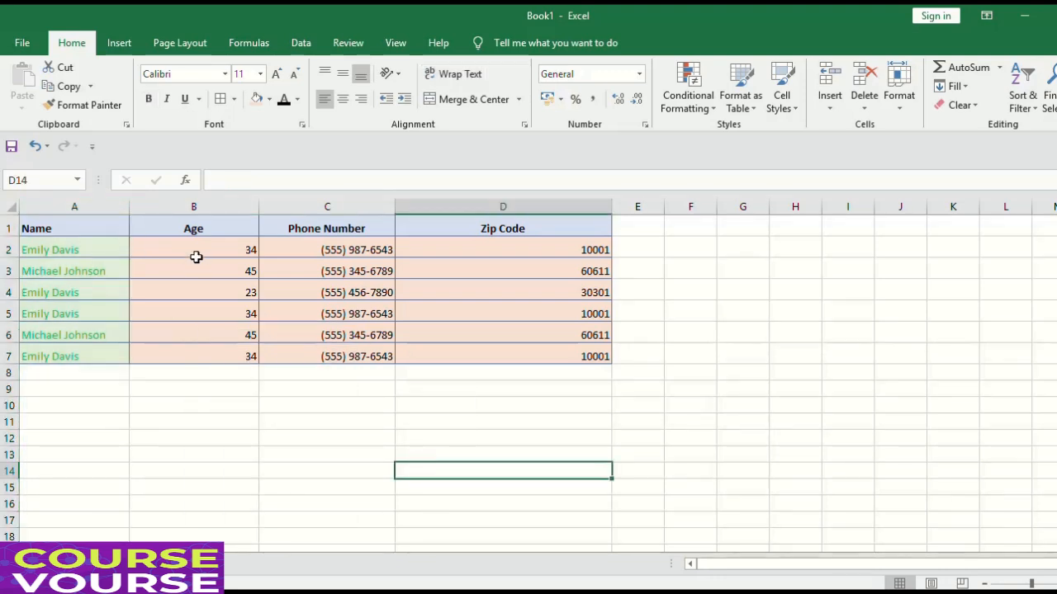
Right-align the data cells B2:D7 under Age, Phone Number and Zip Code
drag(195, 252, 512, 351)
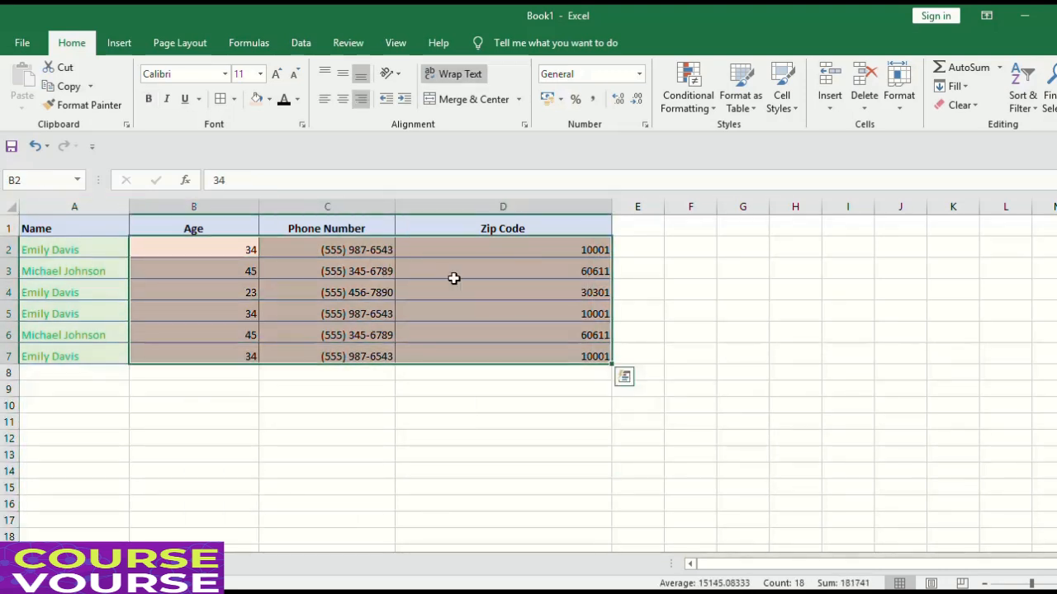
click(361, 99)
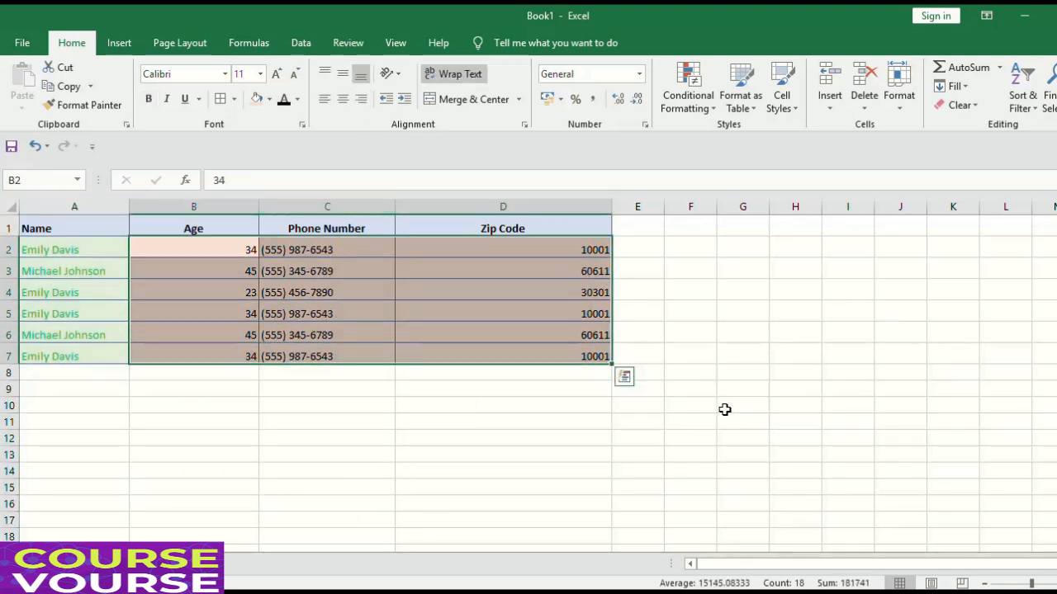
click(361, 98)
click(838, 341)
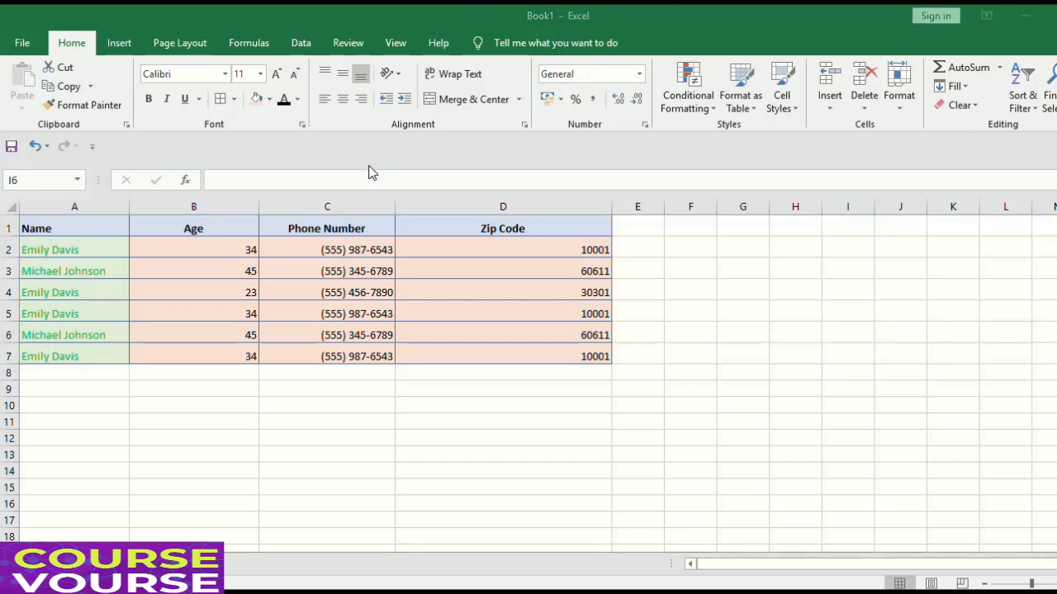
Merge cells A2 and A3 in the Name column with Merge Cells, accepting the loss of the lower value
click(447, 75)
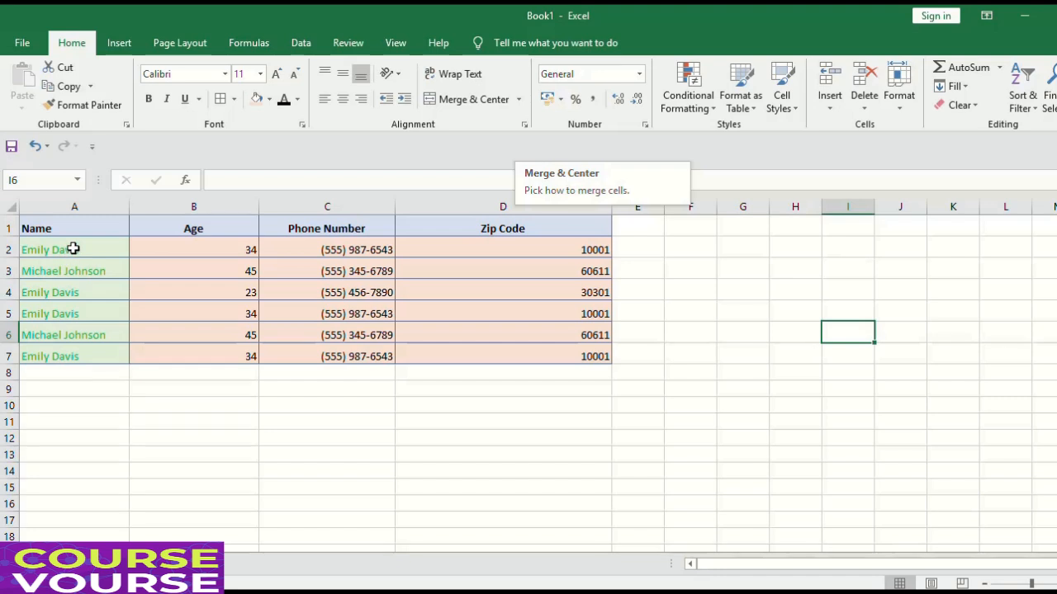
drag(106, 247, 103, 263)
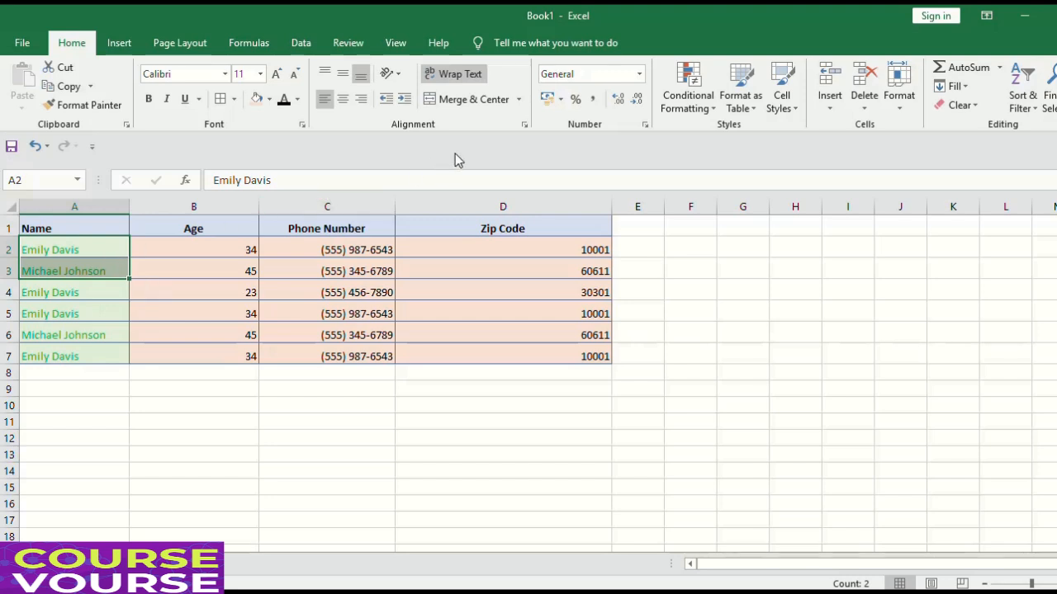
click(520, 99)
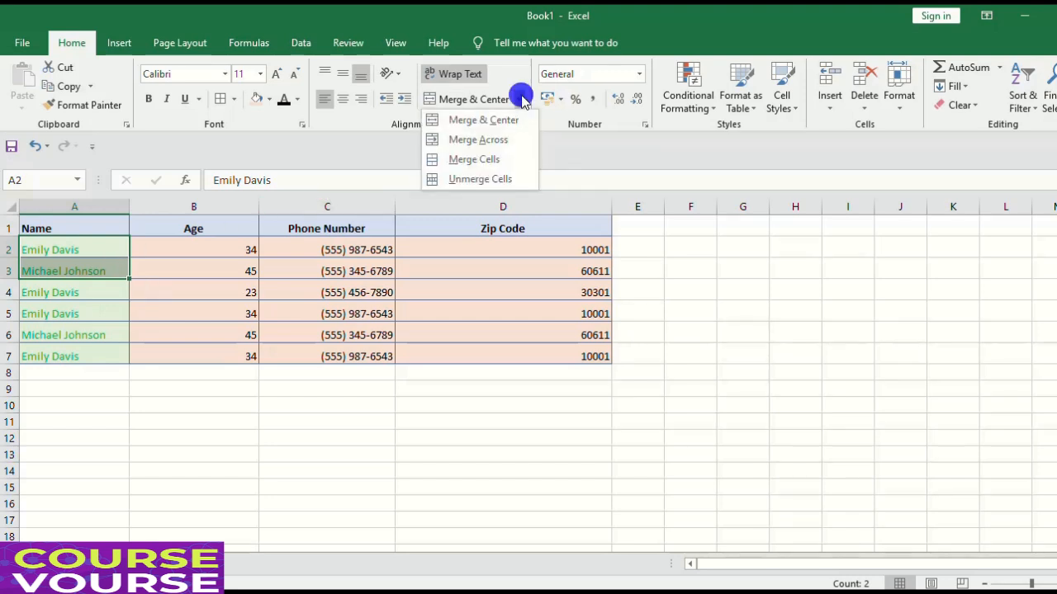
click(495, 159)
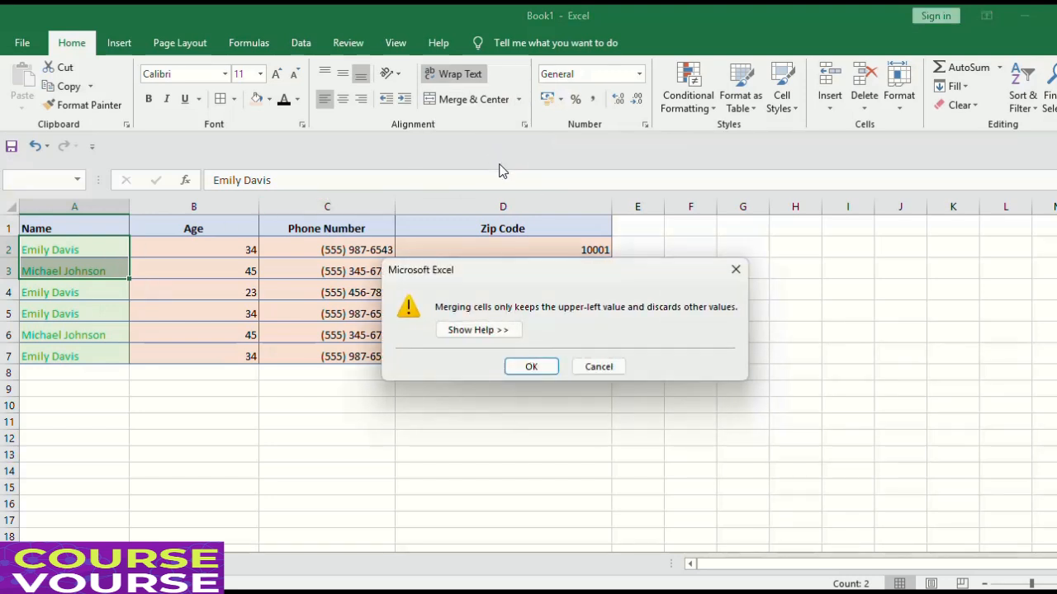
click(529, 363)
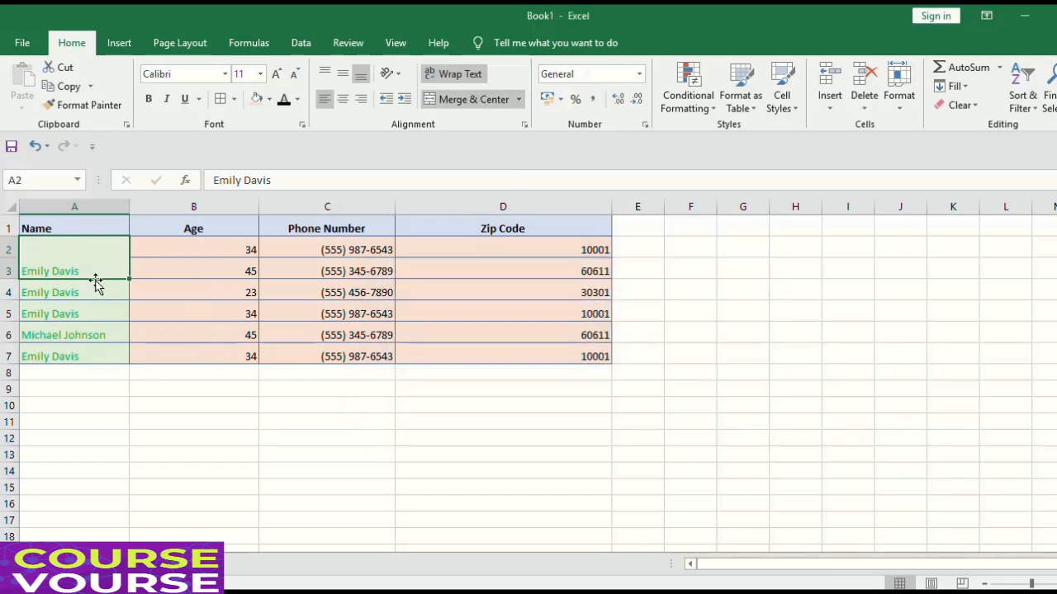
click(118, 405)
Center the text of the merged cell A2:A3 horizontally and align it to the middle vertically
click(90, 252)
click(272, 438)
click(89, 260)
click(342, 100)
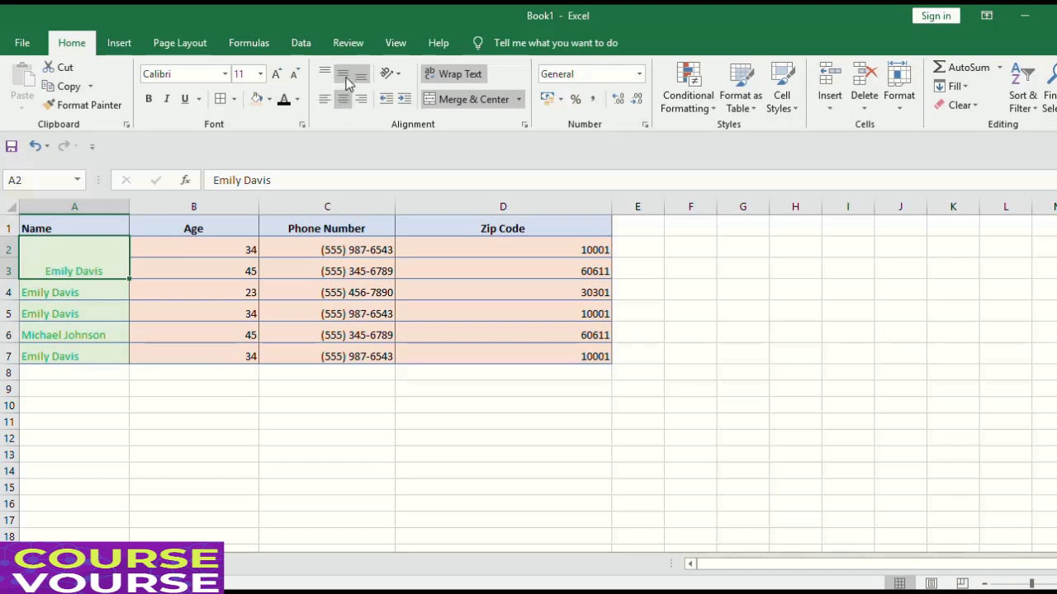
click(343, 76)
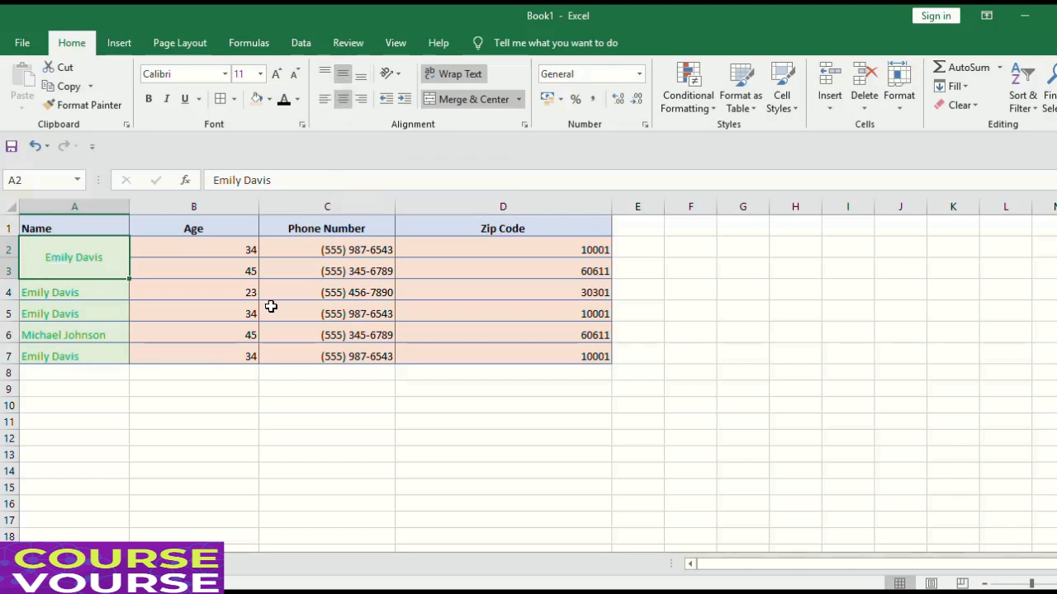
click(248, 404)
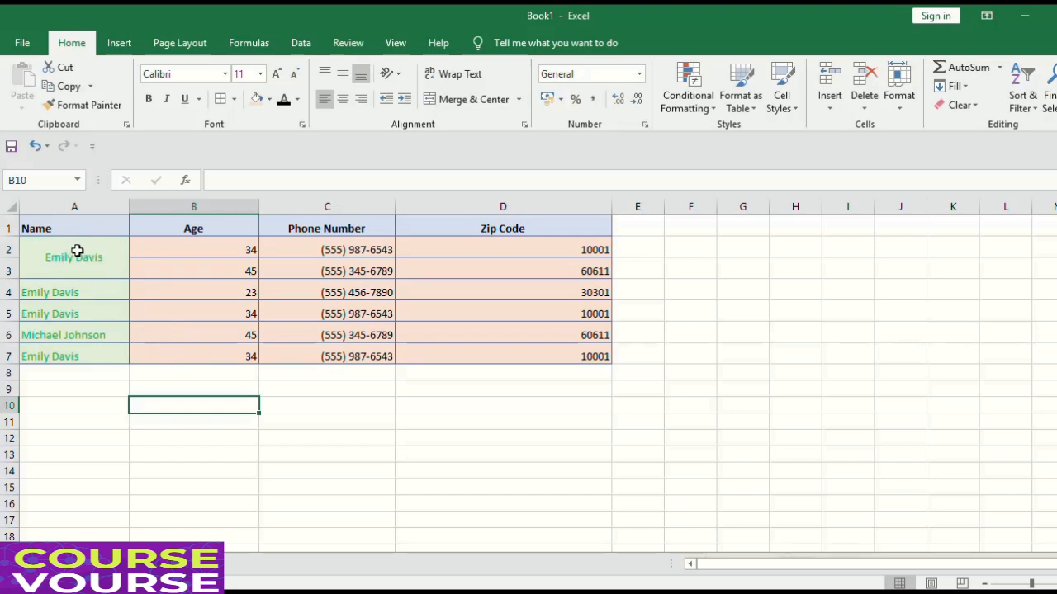
Try to merge the table range A1:D7 row by row with Merge Across
click(520, 100)
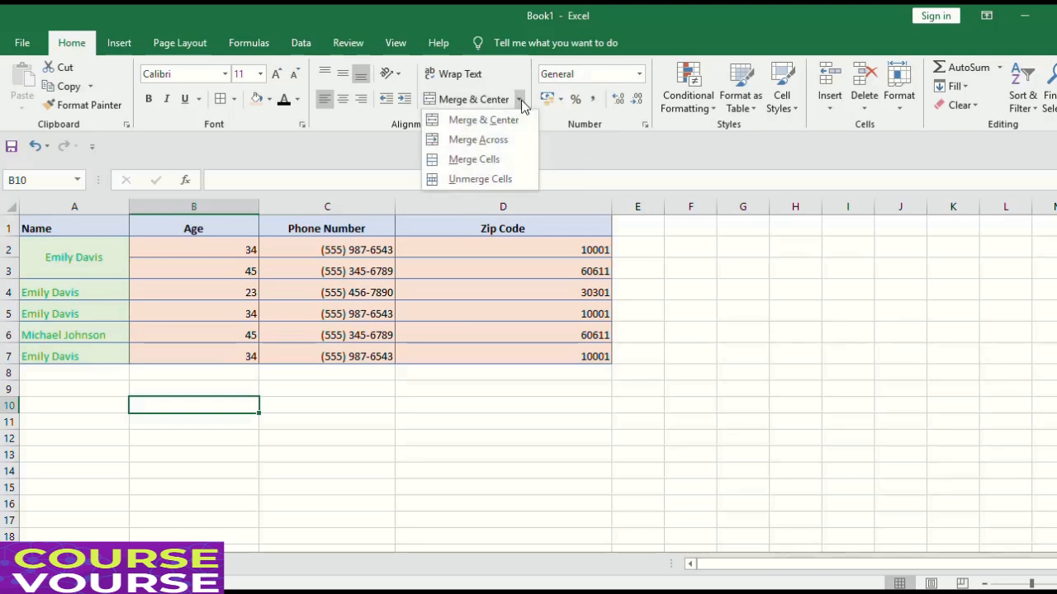
click(587, 367)
drag(577, 357, 87, 222)
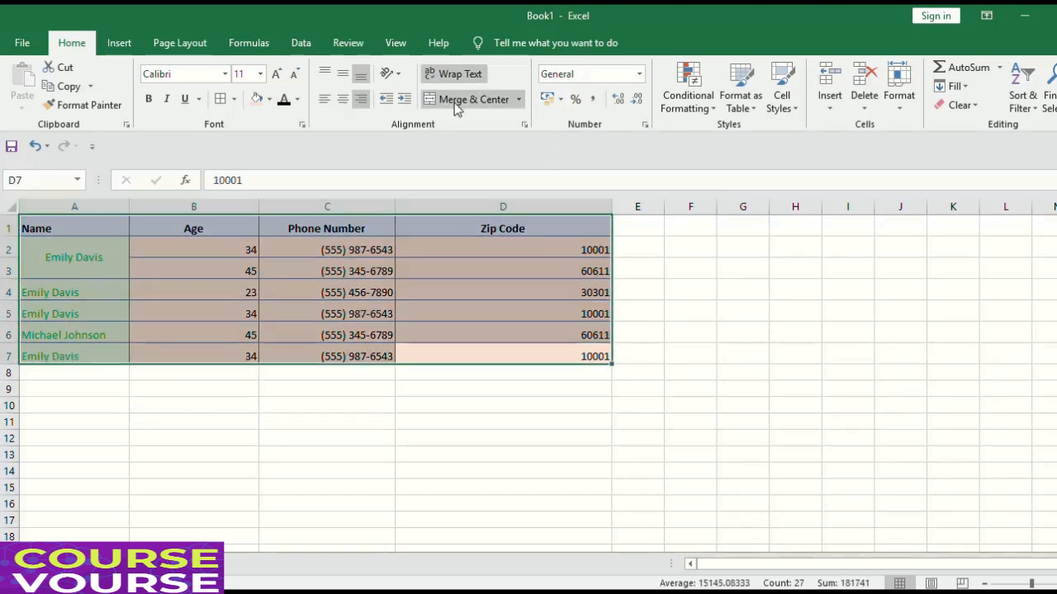
click(519, 100)
click(492, 140)
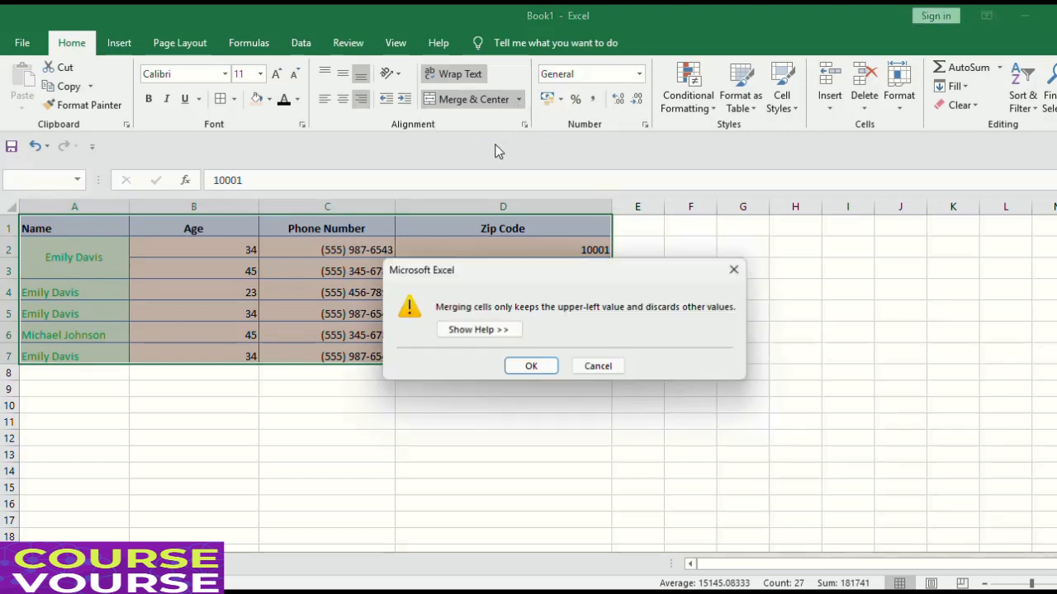
click(546, 370)
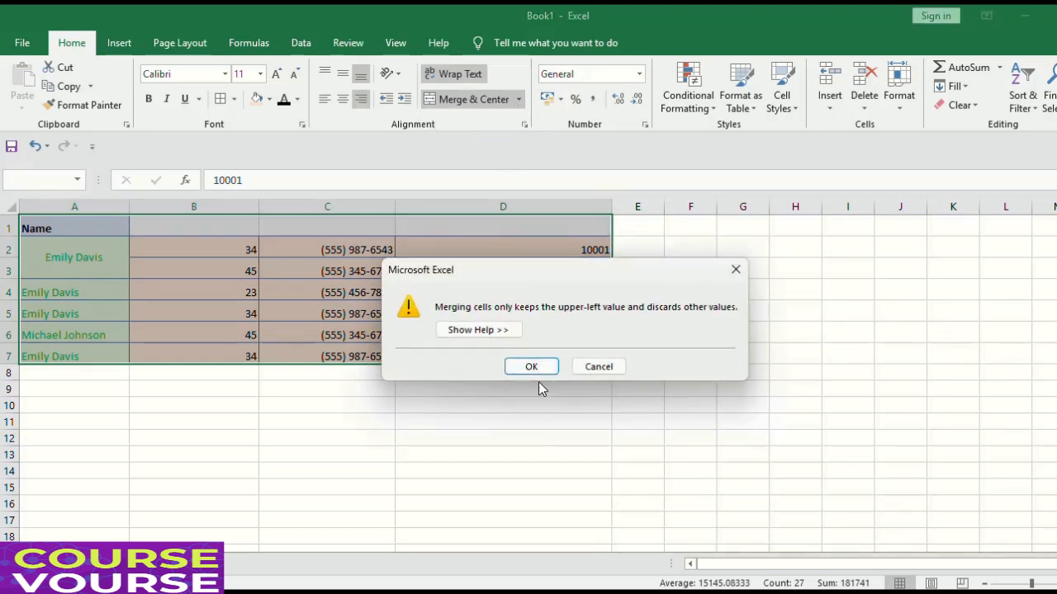
click(538, 373)
click(535, 372)
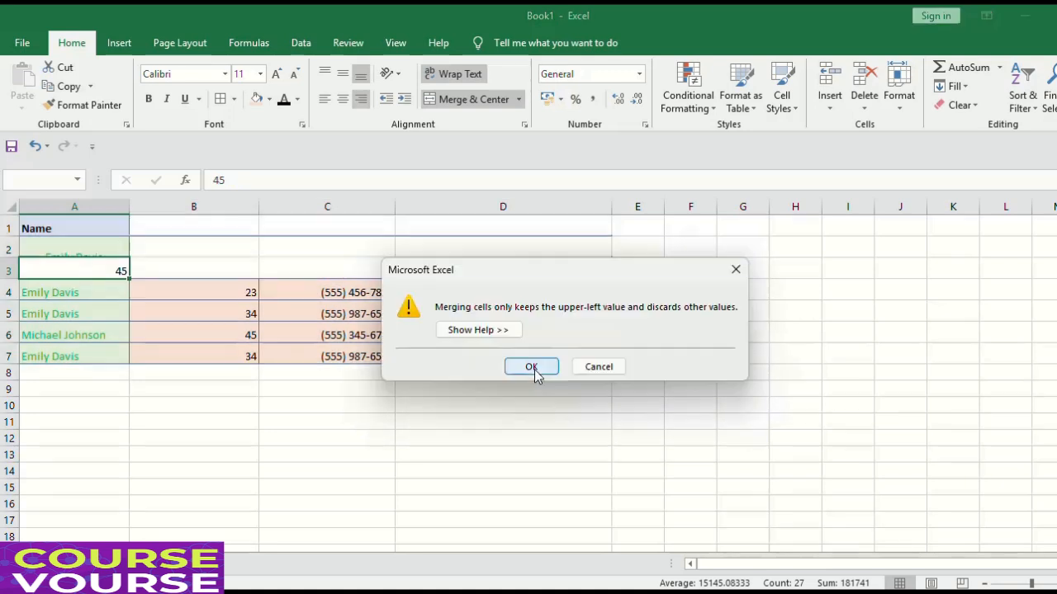
click(530, 369)
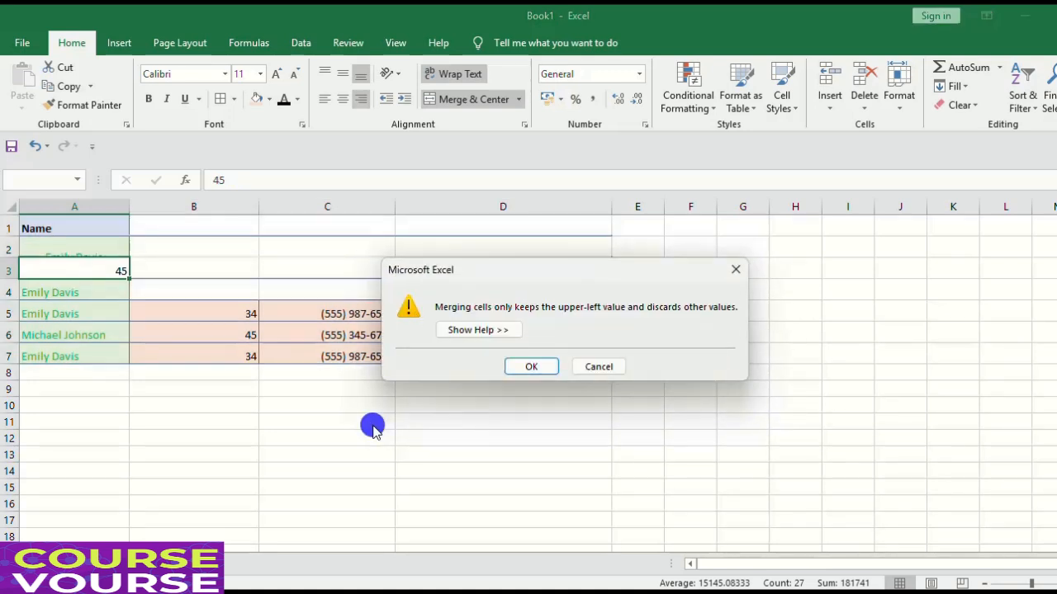
click(731, 272)
click(986, 372)
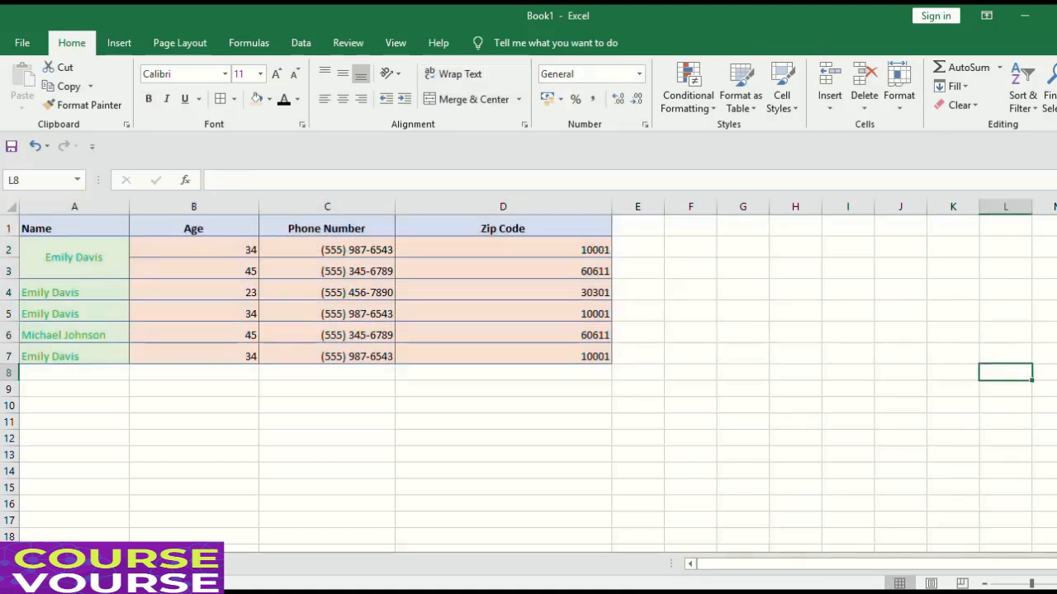
Unmerge the merged name cell A2:A3
click(54, 257)
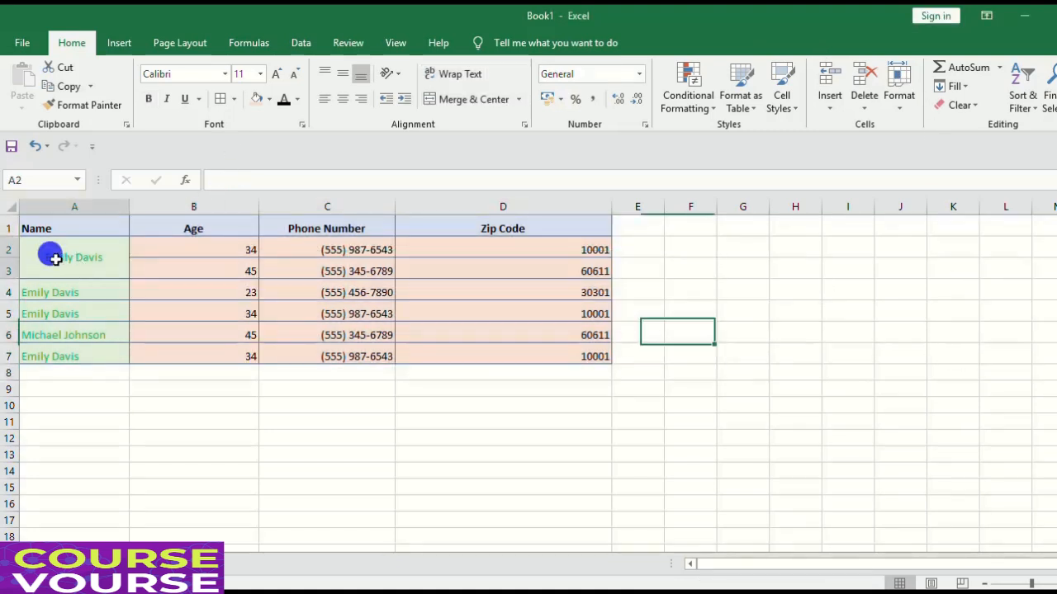
click(518, 100)
click(482, 175)
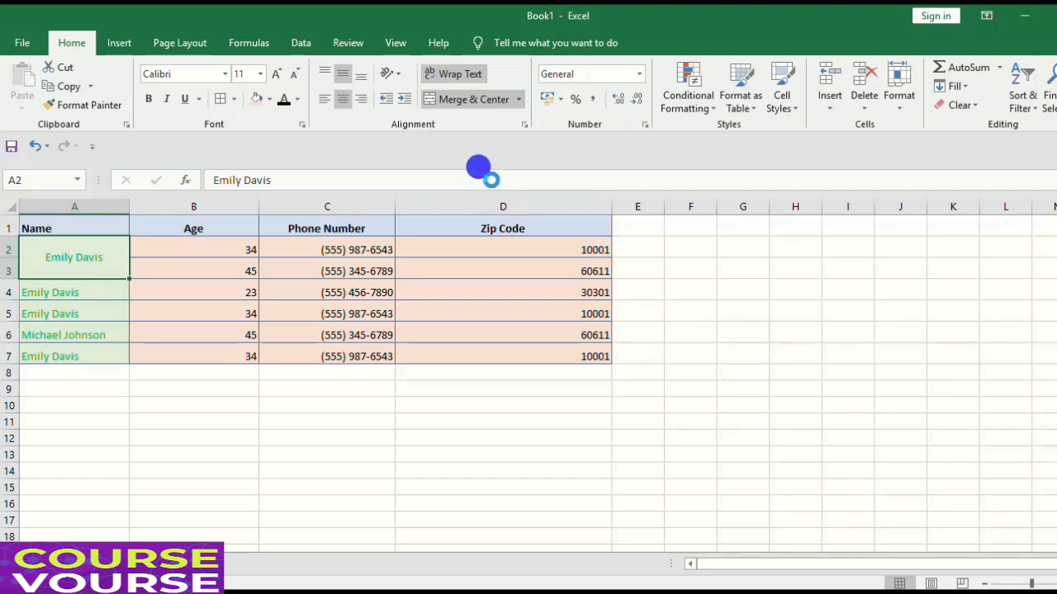
click(460, 473)
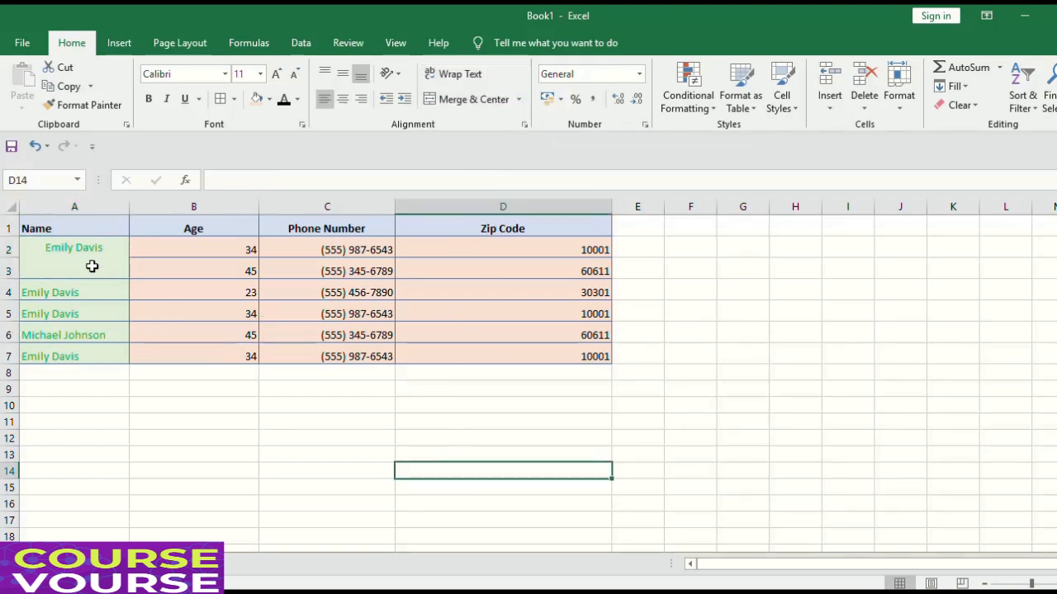
Try applying Unmerge Cells again to the range A2:A3
drag(78, 244, 86, 268)
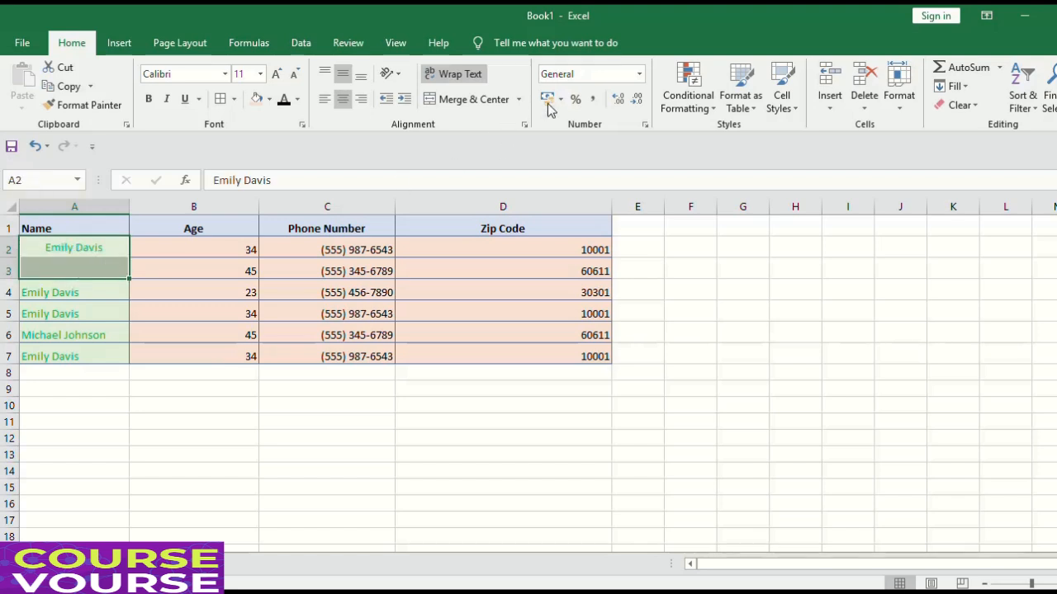
click(518, 100)
click(495, 175)
click(518, 100)
click(494, 174)
click(518, 99)
click(493, 176)
click(690, 355)
Check cells A2 and A3 individually to verify whether they are separate cells
click(73, 249)
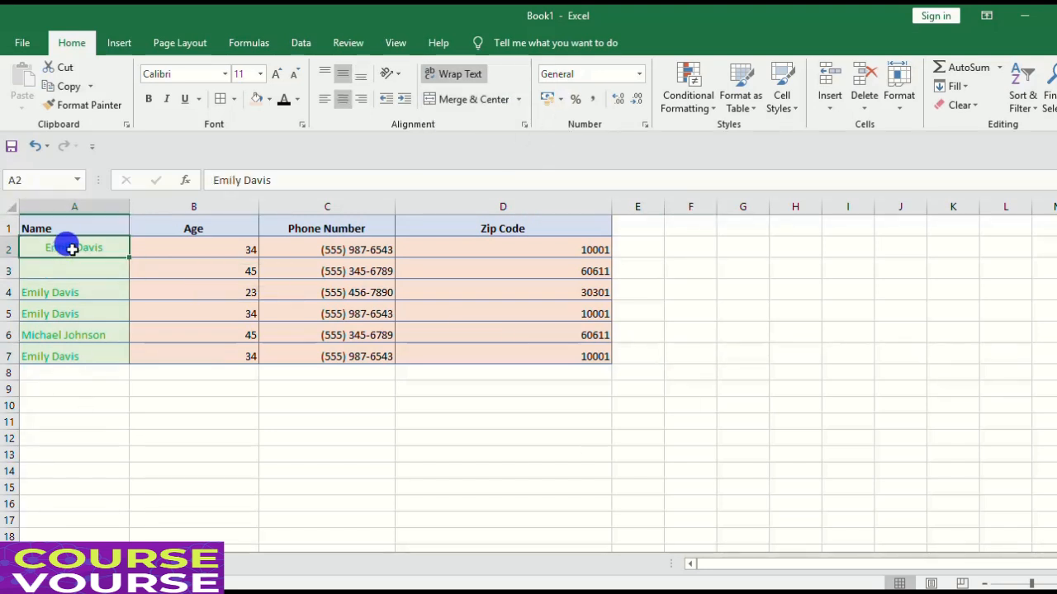
click(519, 99)
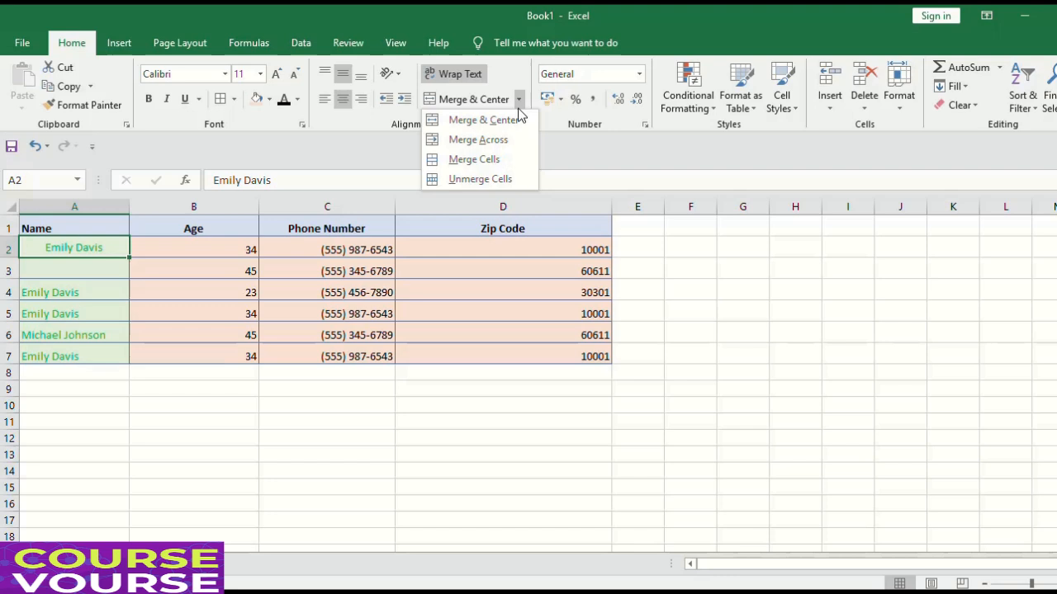
click(161, 414)
click(103, 265)
click(59, 245)
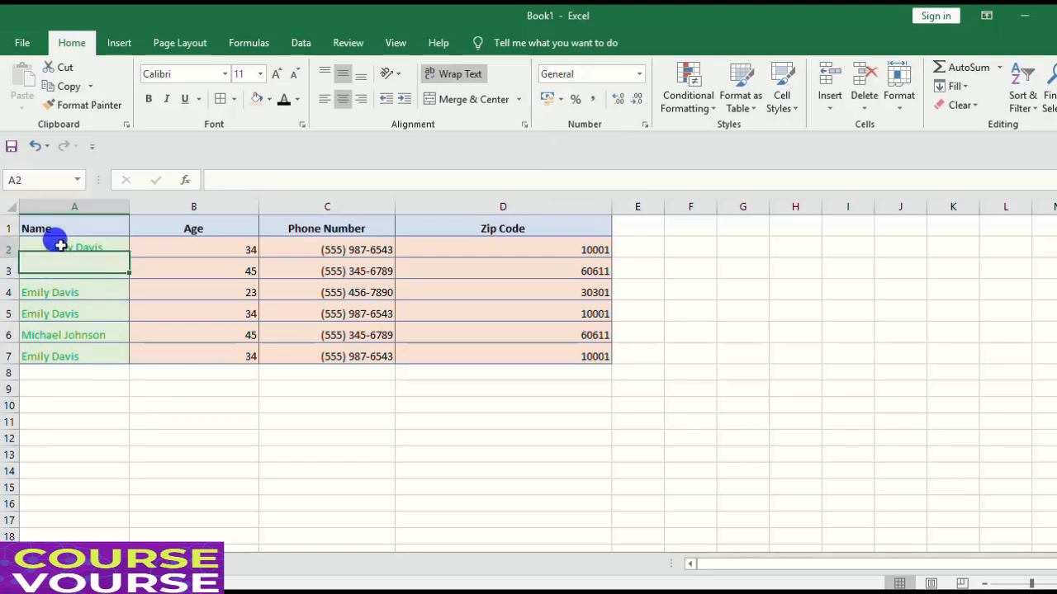
drag(60, 245, 173, 310)
click(92, 265)
click(99, 247)
click(99, 271)
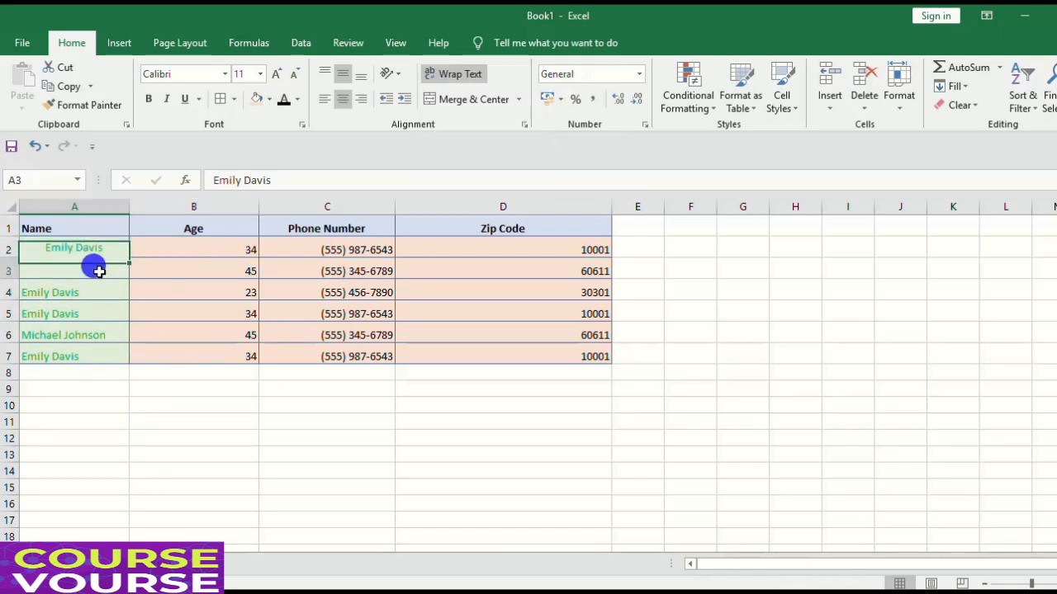
click(103, 245)
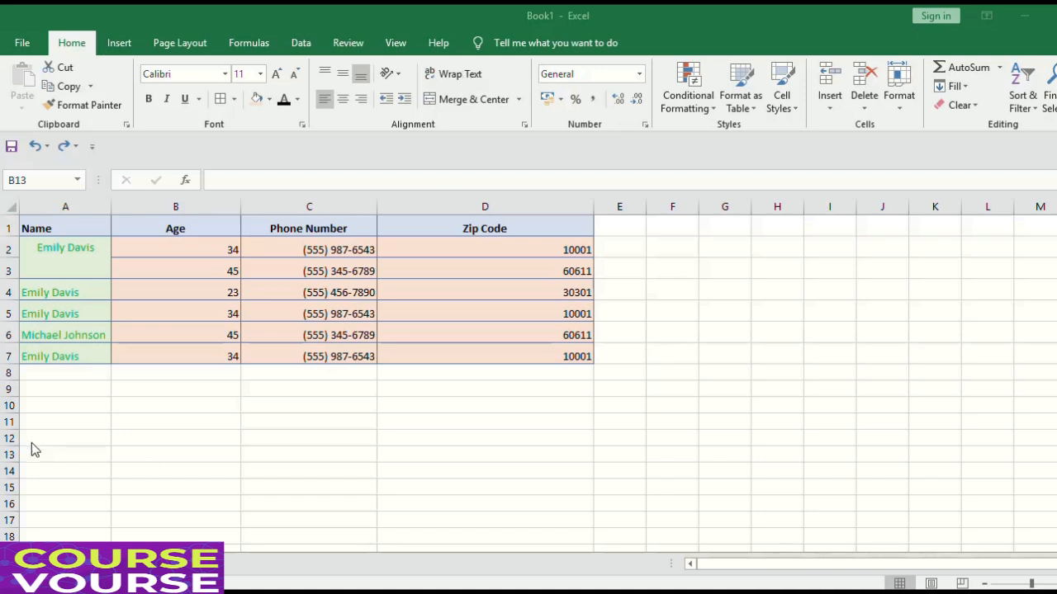
Enter in cell A9 an introduction sentence stating a person's first name, followed by "I am 25 years old"
click(62, 396)
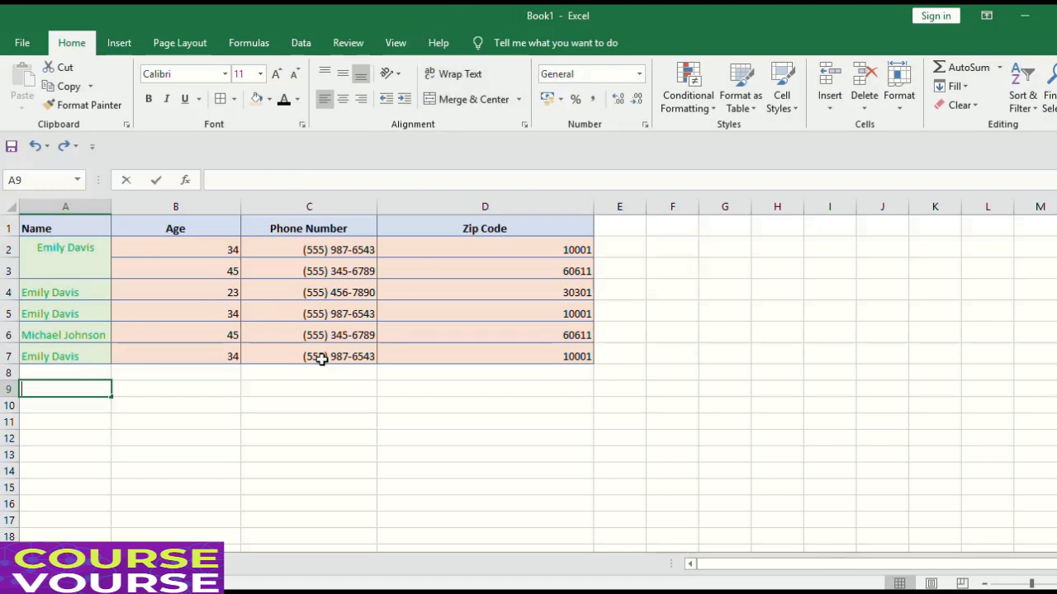
text(my name is)
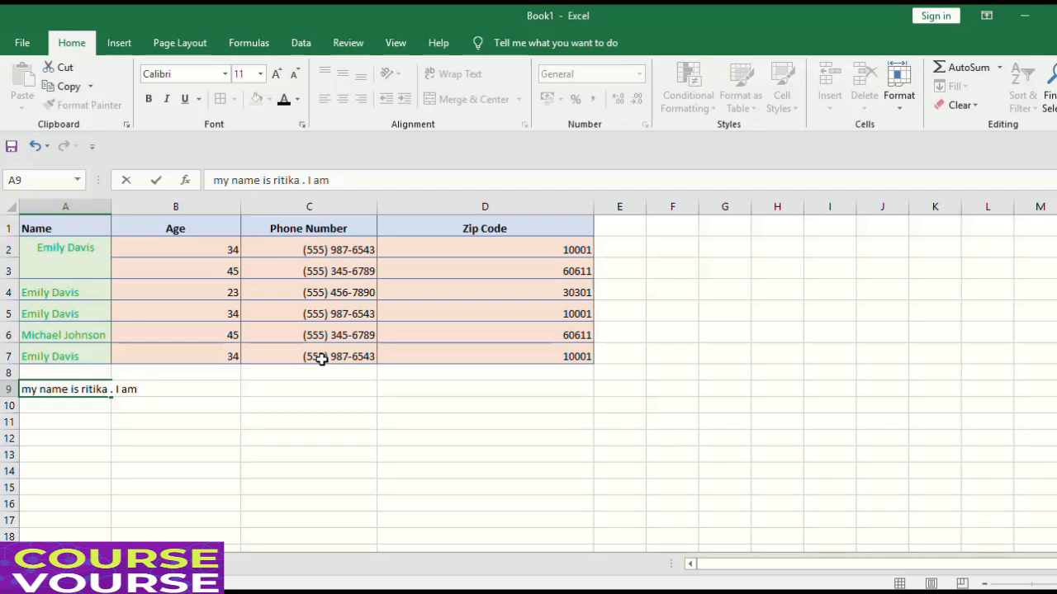
text(ritika . I am 25 years )
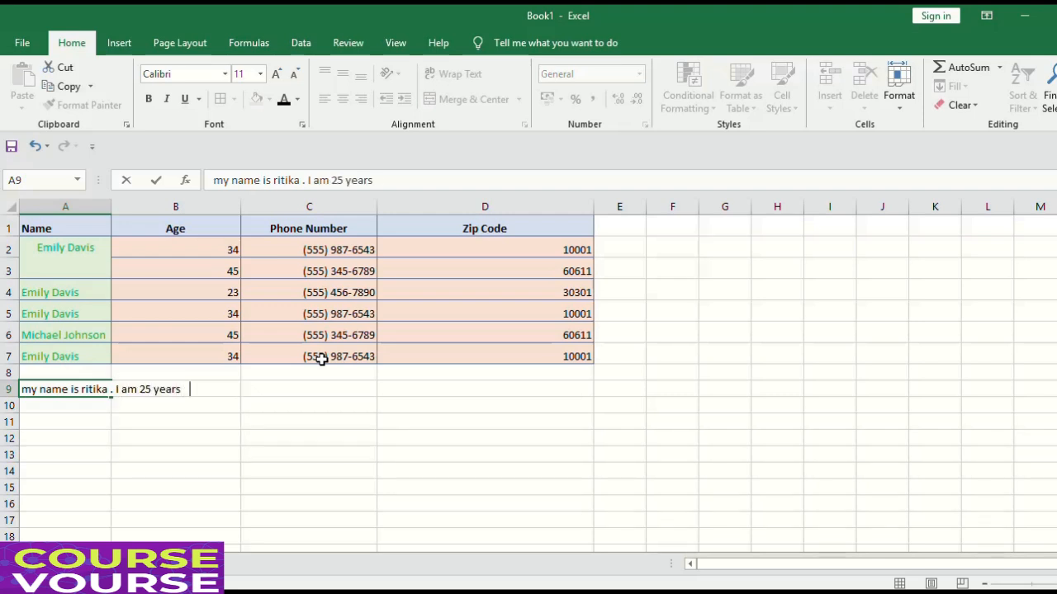
text(old)
click(323, 423)
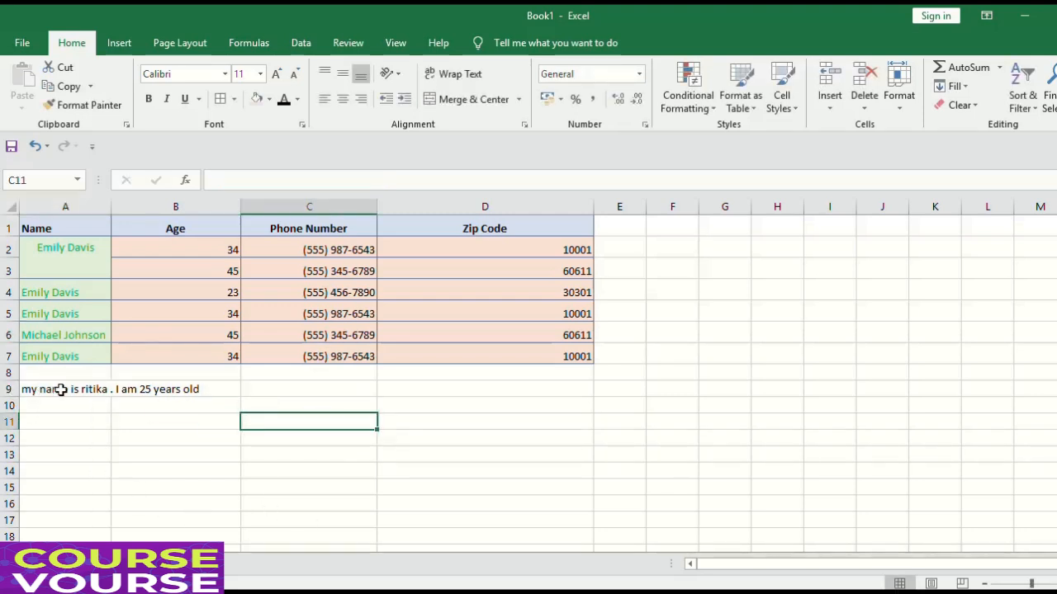
Wrap the long introduction sentence in cell A9 so it fits within the column width
click(25, 388)
drag(24, 388, 156, 391)
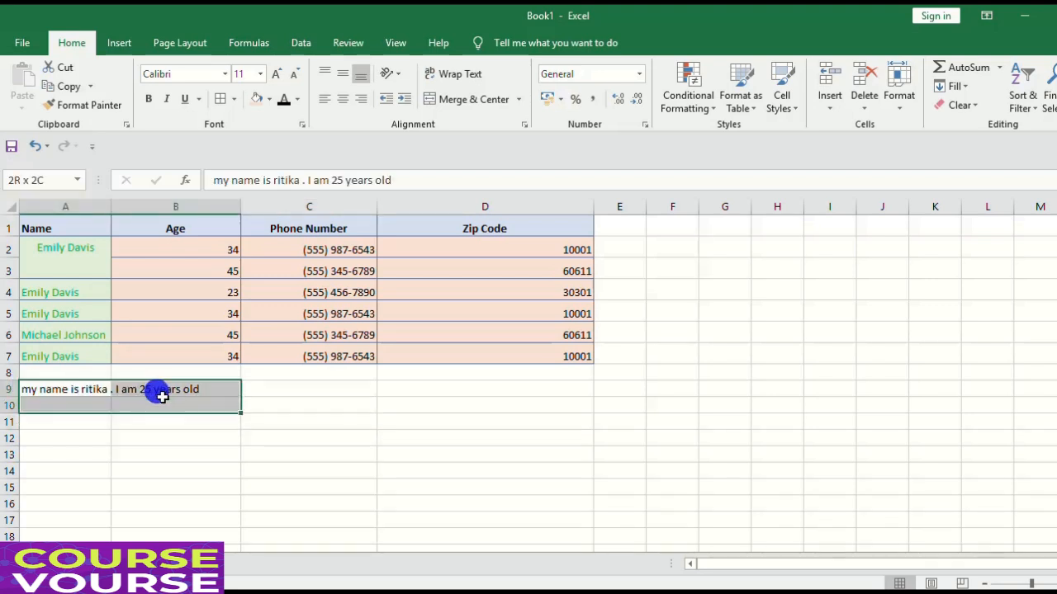
click(460, 73)
click(233, 489)
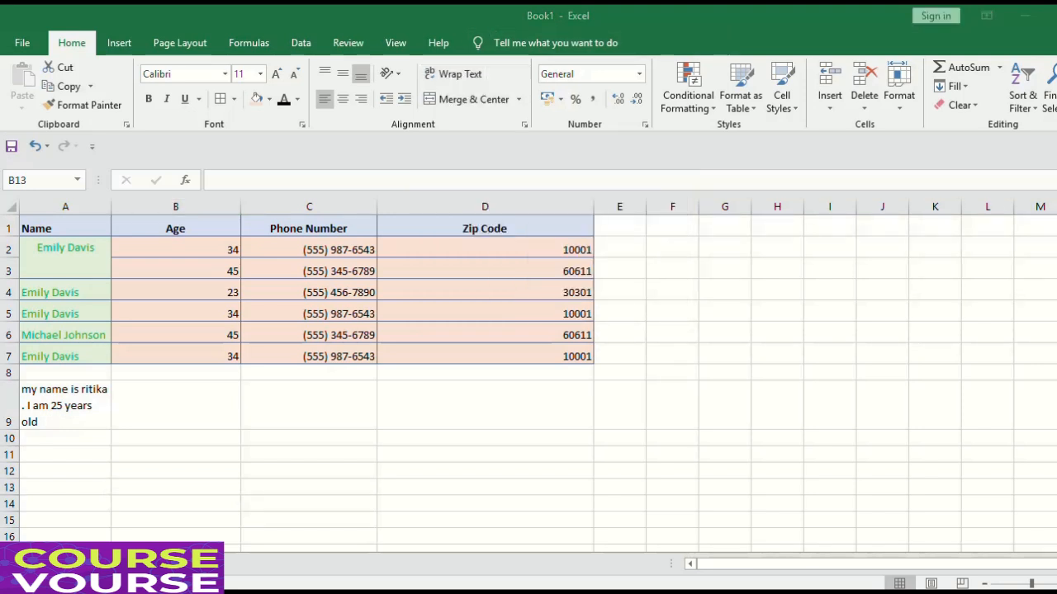
click(66, 423)
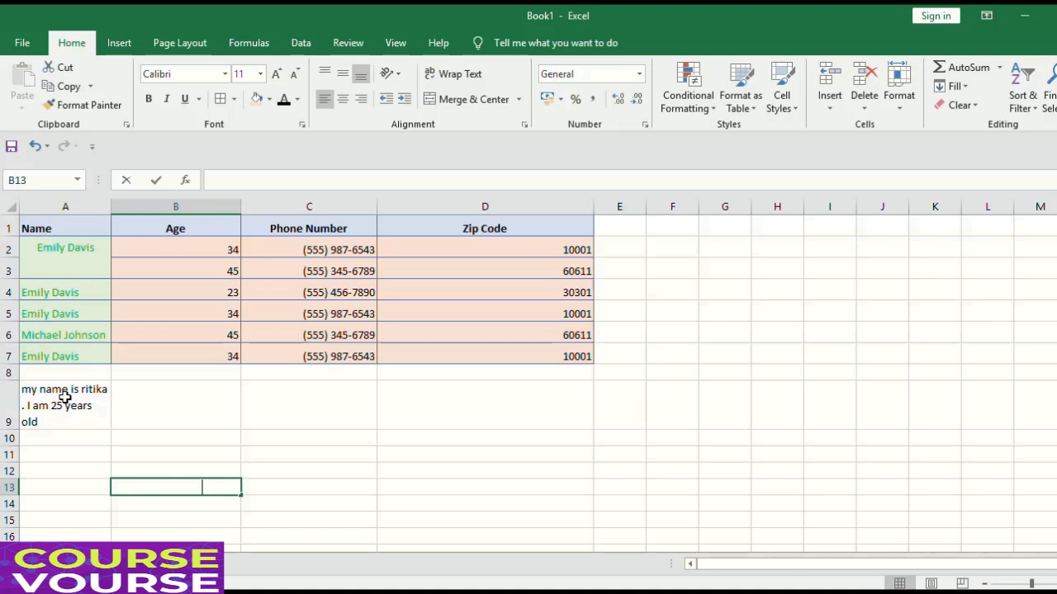
click(403, 488)
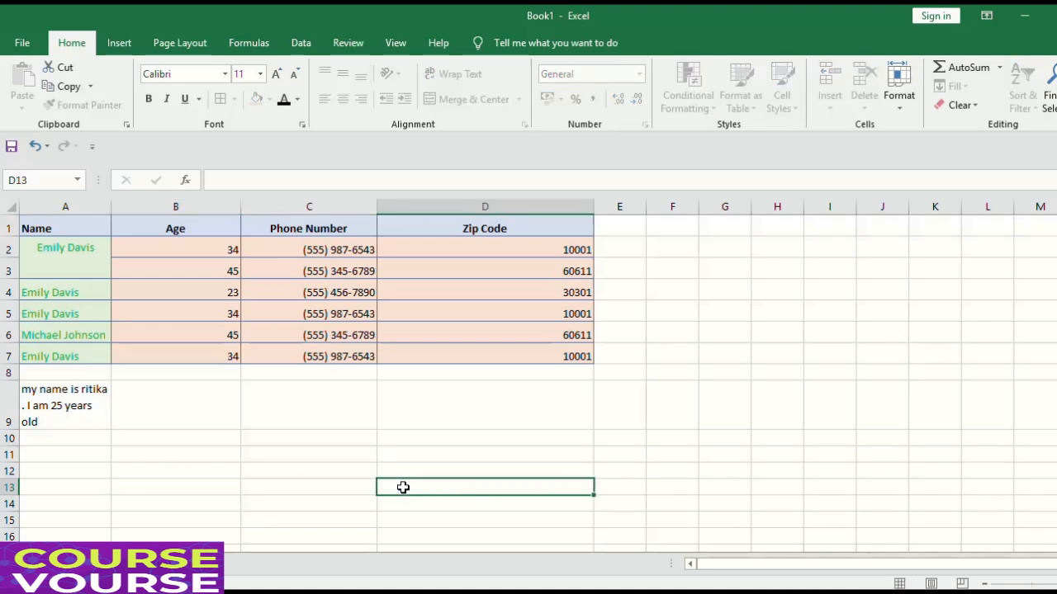
Delete the introduction sentence from cell A9 below the table
click(67, 410)
key(Delete)
click(304, 514)
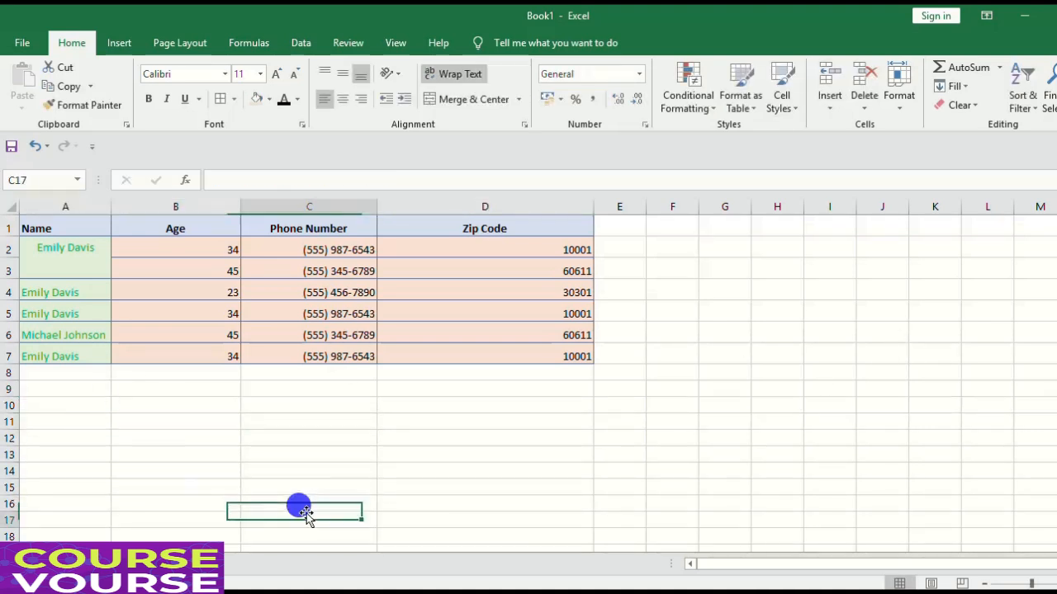
Angle the text of the whole table A1:D7 counterclockwise
key(ctrl+a)
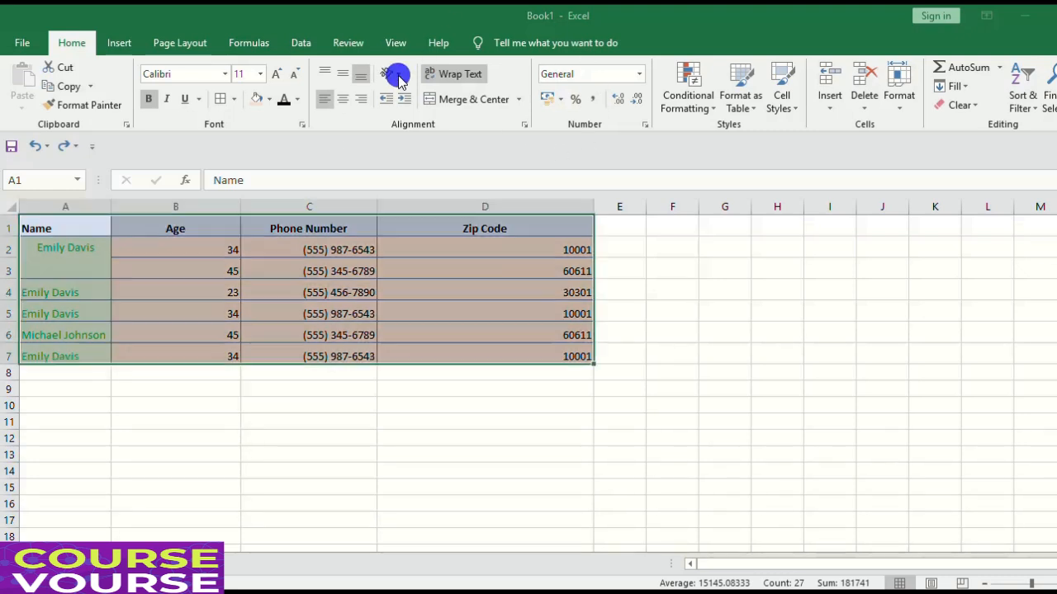
click(395, 74)
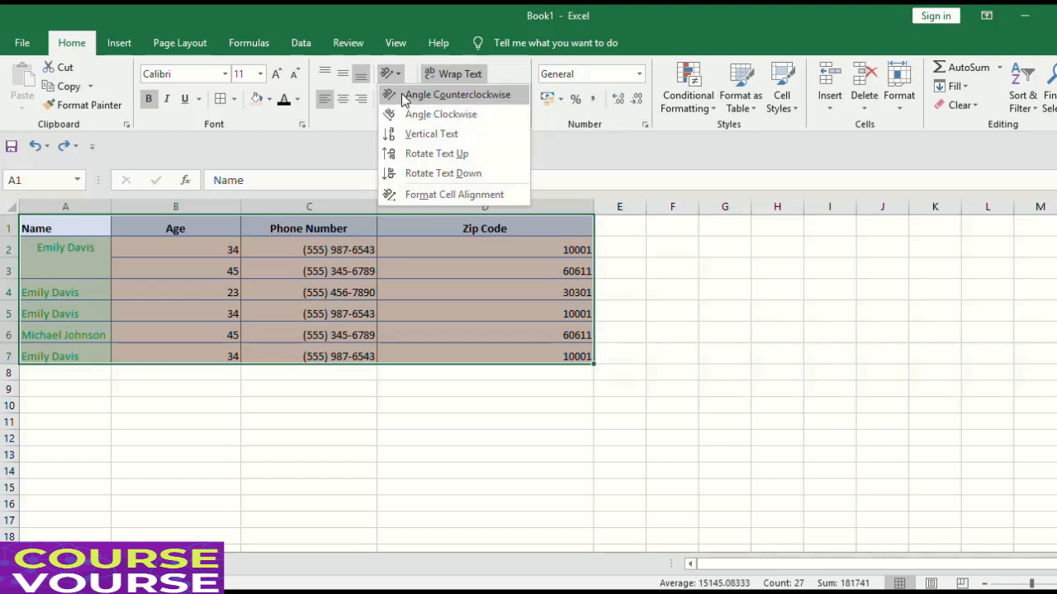
click(438, 95)
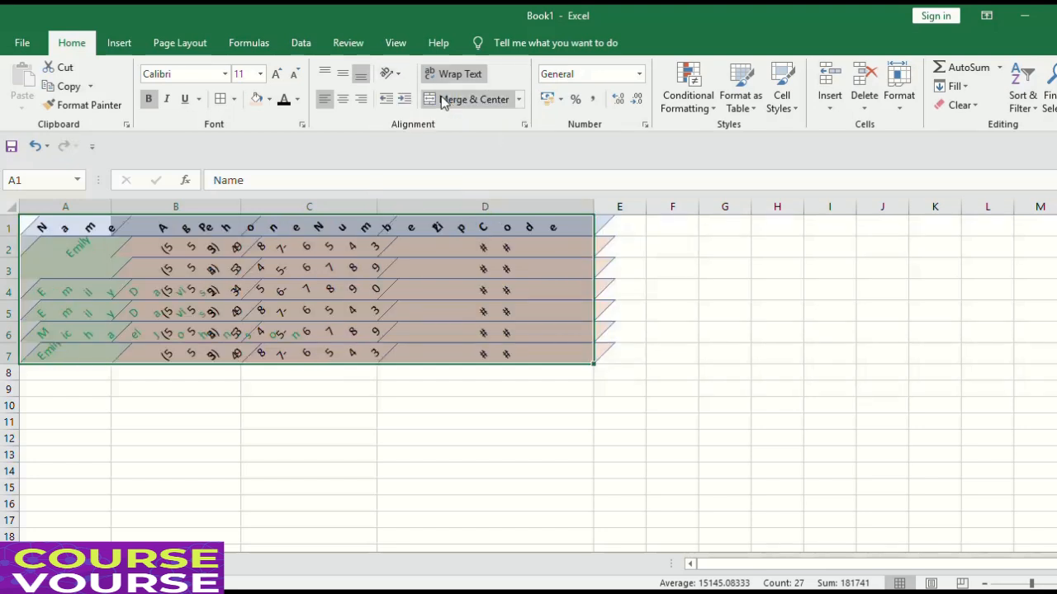
Try the Angle Clockwise orientation on the table A1:D7, followed by Vertical Text
click(389, 72)
click(404, 114)
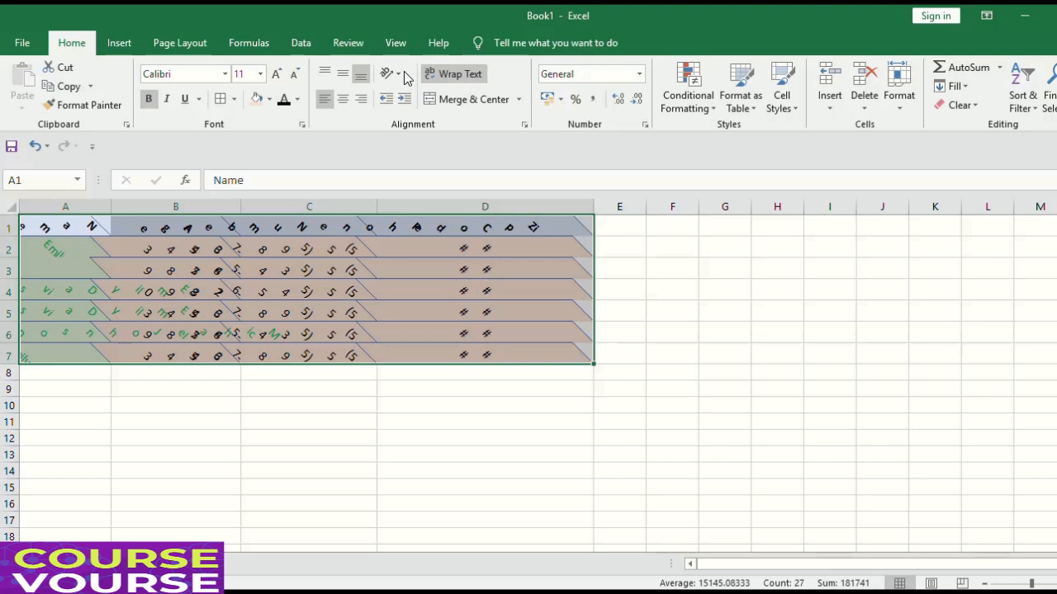
click(398, 74)
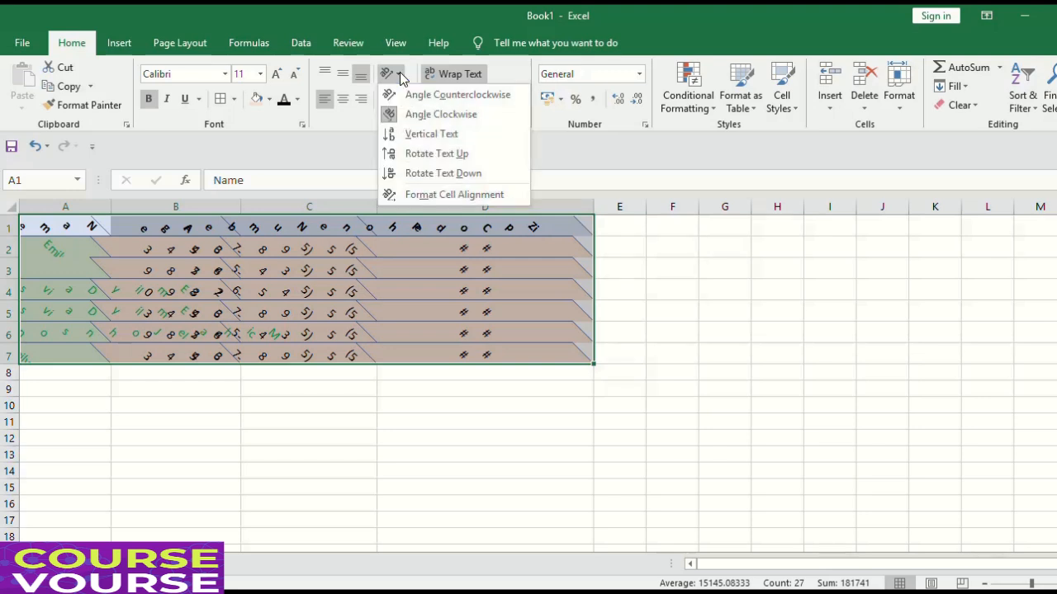
click(417, 136)
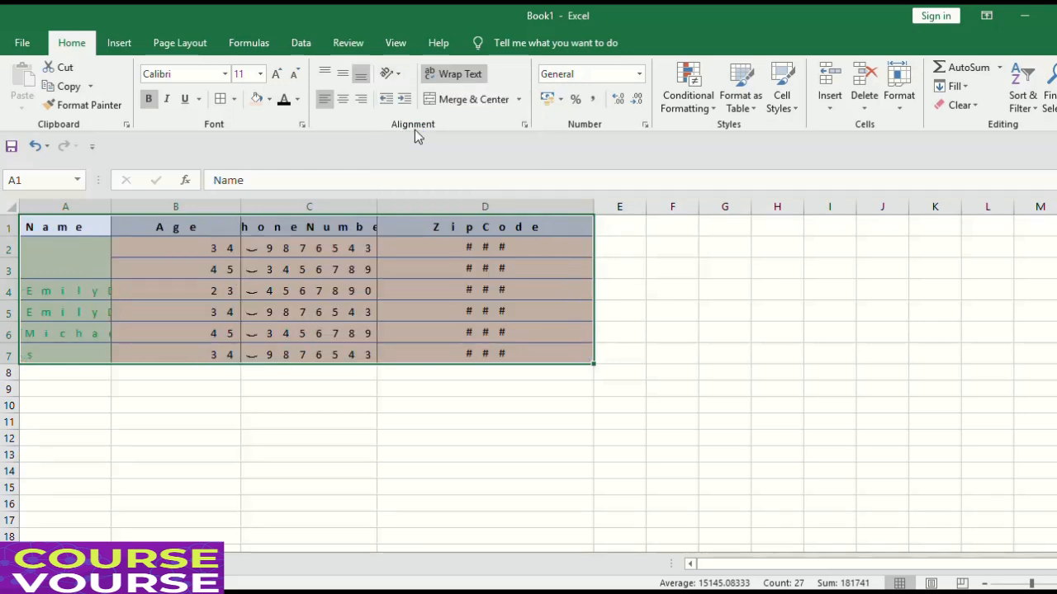
Try the Rotate Text Up orientation on the table A1:D7, followed by Rotate Text Down
click(393, 74)
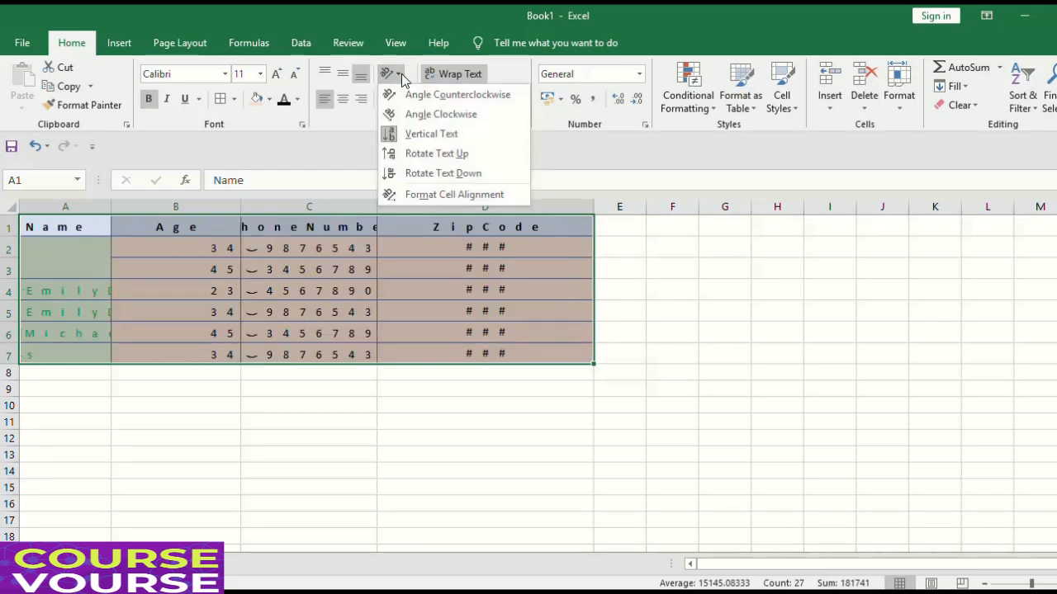
click(438, 159)
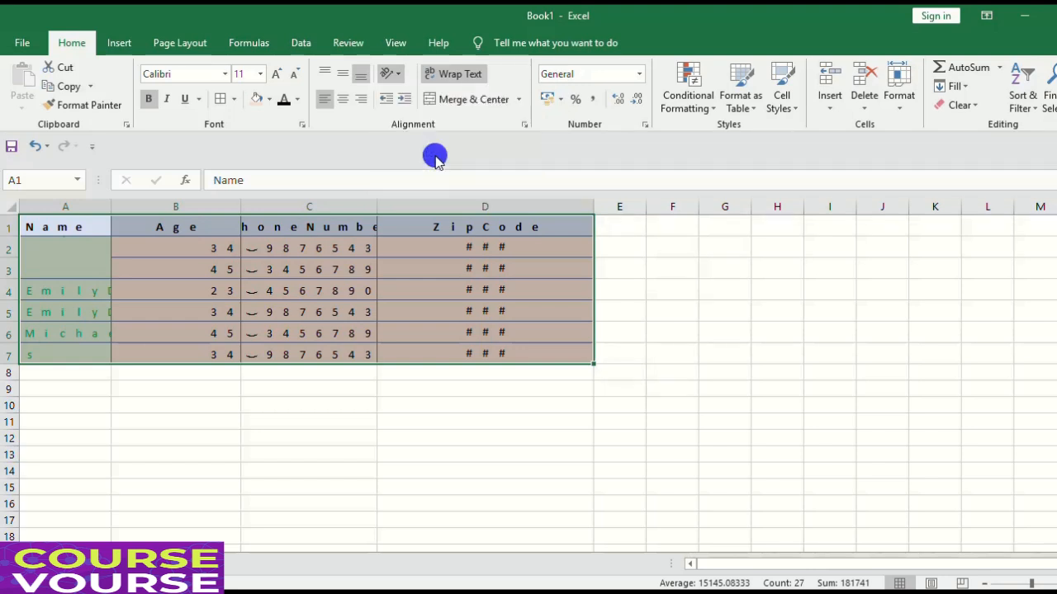
click(391, 73)
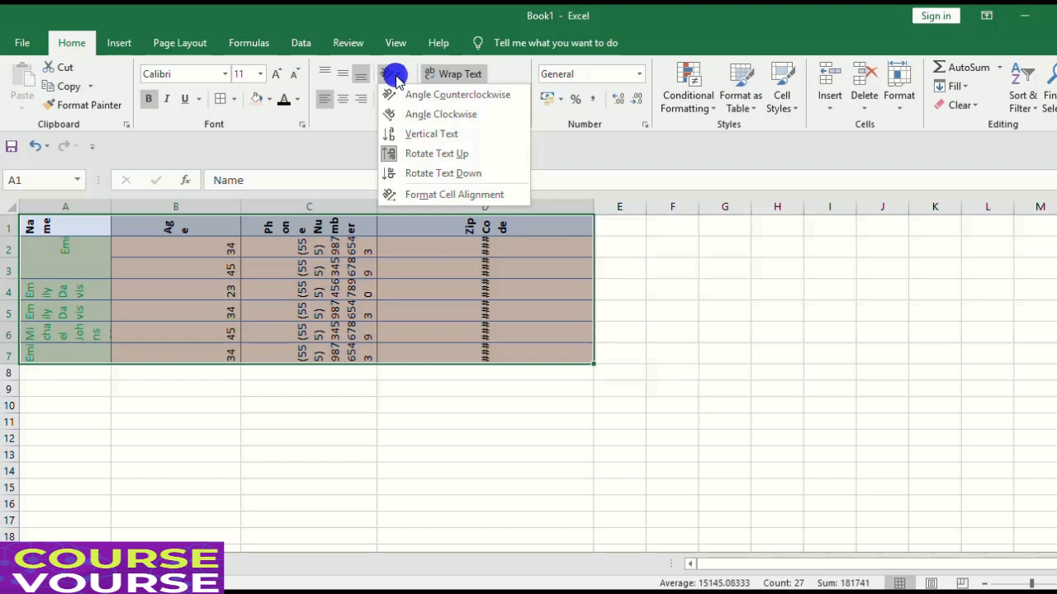
click(419, 173)
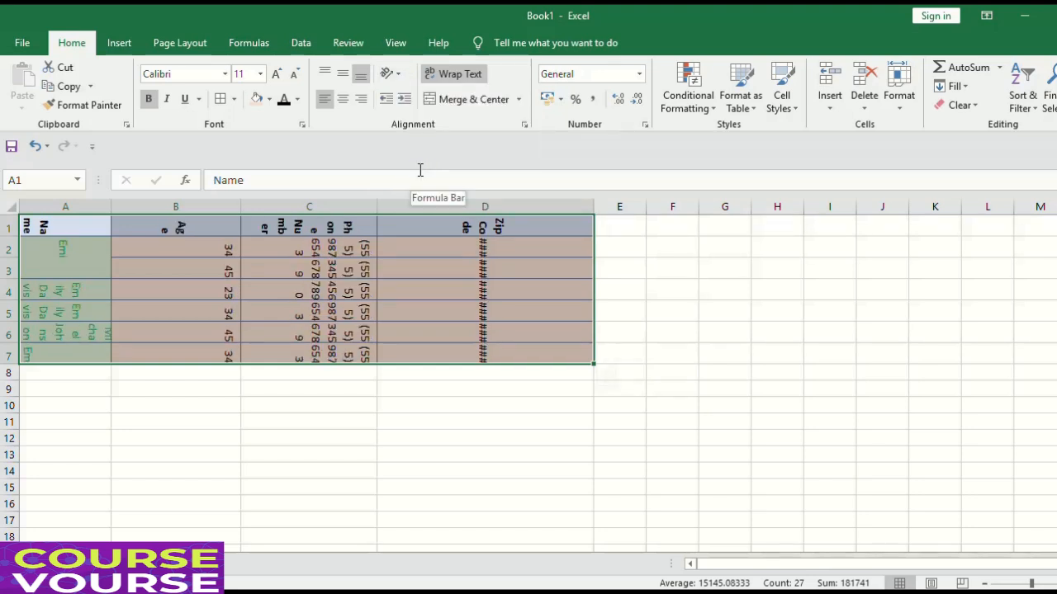
Return the table's text to horizontal by applying Angle Counterclockwise and switching that orientation off again
click(393, 74)
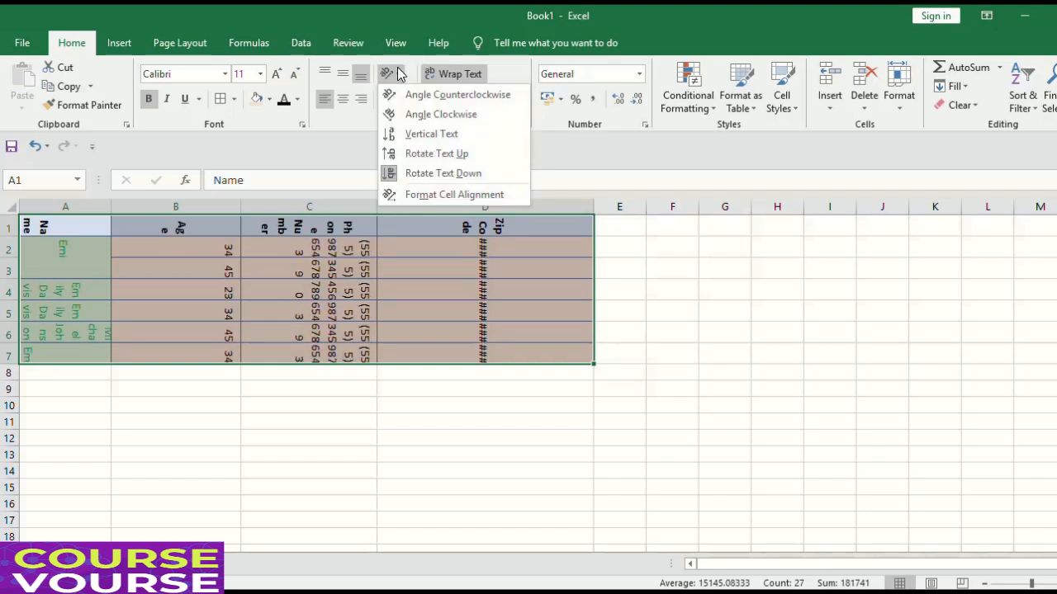
click(442, 96)
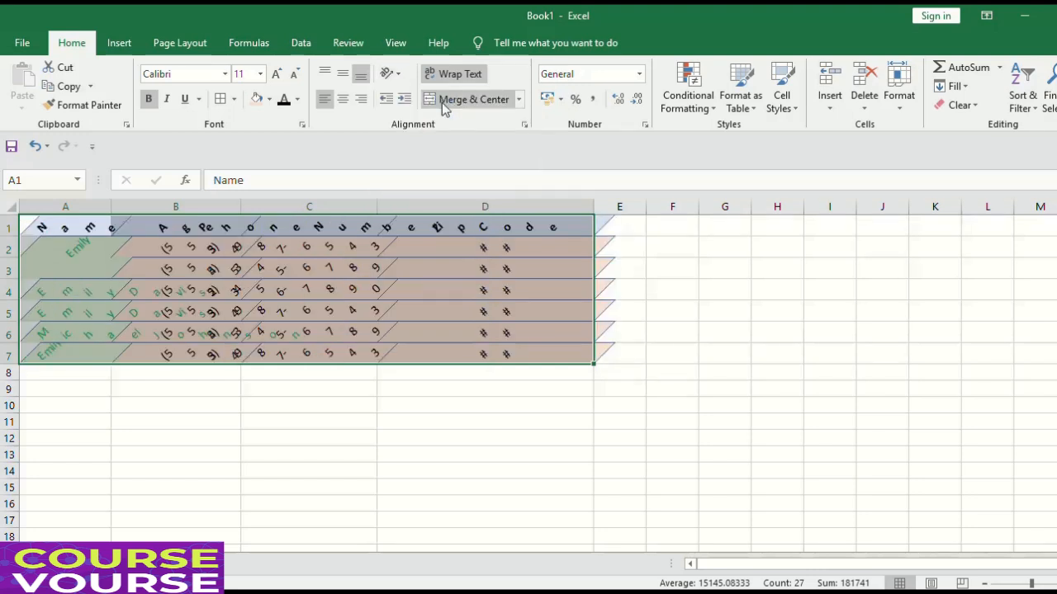
click(393, 73)
click(403, 89)
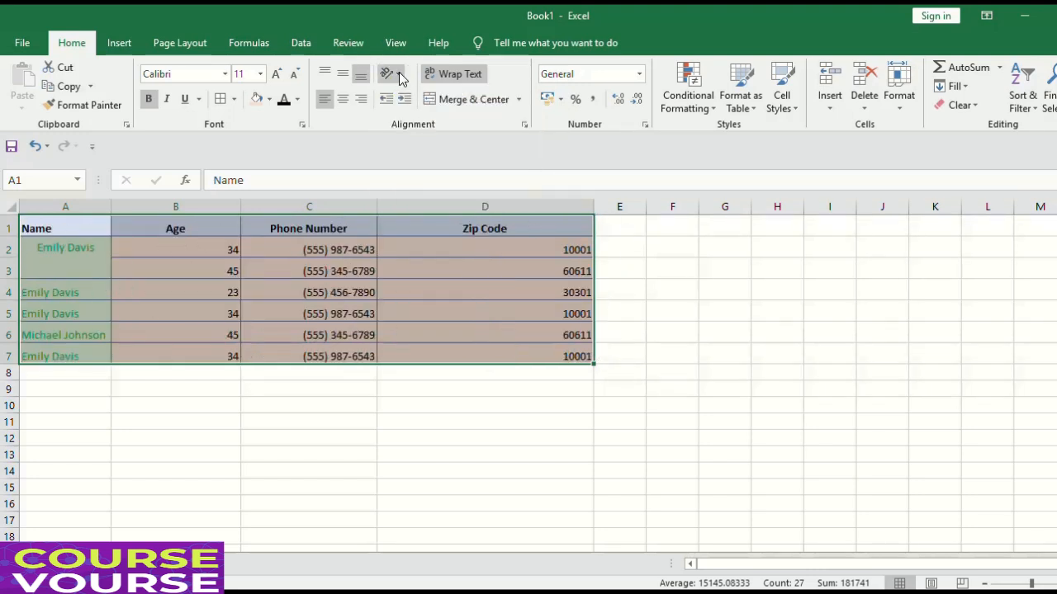